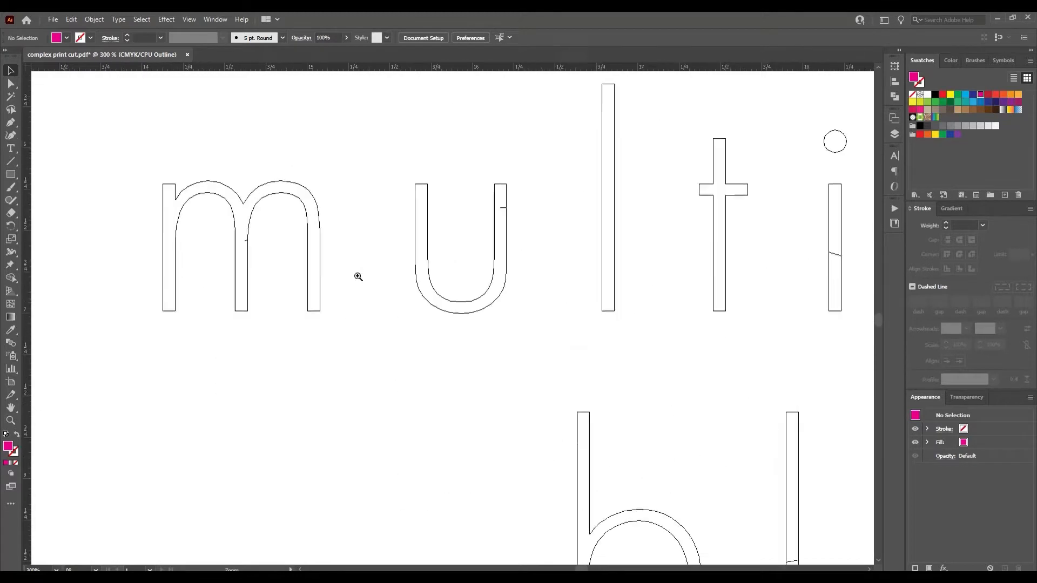
Remove the stray anchor points from the first letters of "multi" and unite the two split pieces of the i
{"action": "left_click", "coordinate": [433, 322]}
{"action": "key", "text": "minus"}
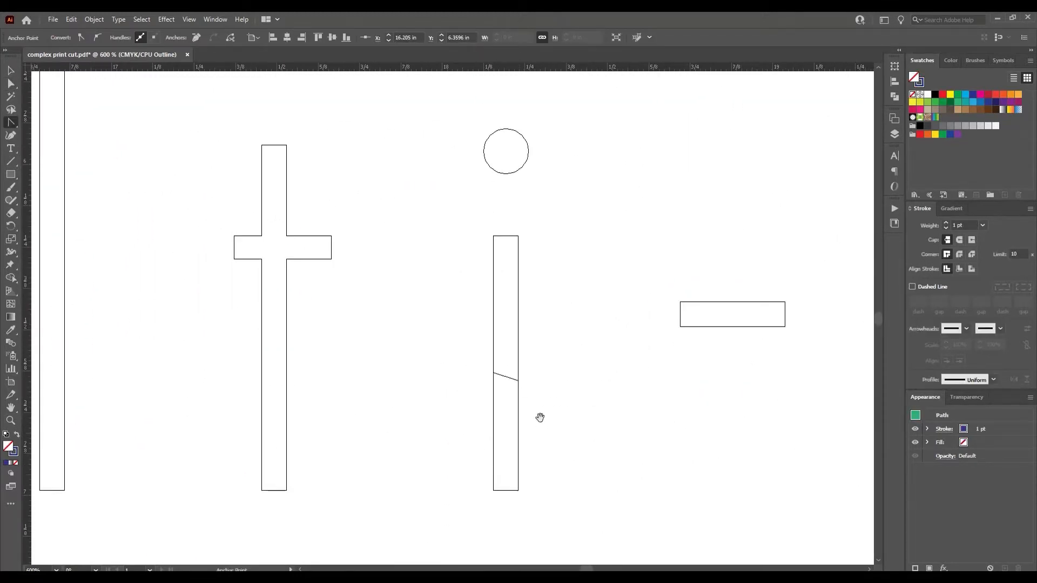
{"action": "key", "text": "a"}
{"action": "left_click_drag", "start_coordinate": [538, 417], "coordinate": [486, 363]}
{"action": "left_click", "coordinate": [894, 97]}
{"action": "left_click", "coordinate": [769, 90]}
Delete the stray anchor point on the lower curve of the c in "multi-color" and realign the remaining direction handle with the curve
{"action": "left_click", "coordinate": [831, 335]}
{"action": "left_click_drag", "start_coordinate": [840, 355], "coordinate": [197, 391]}
{"action": "left_click", "coordinate": [282, 439]}
{"action": "key", "text": "minus"}
{"action": "left_click", "coordinate": [289, 444], "text": "ctrl"}
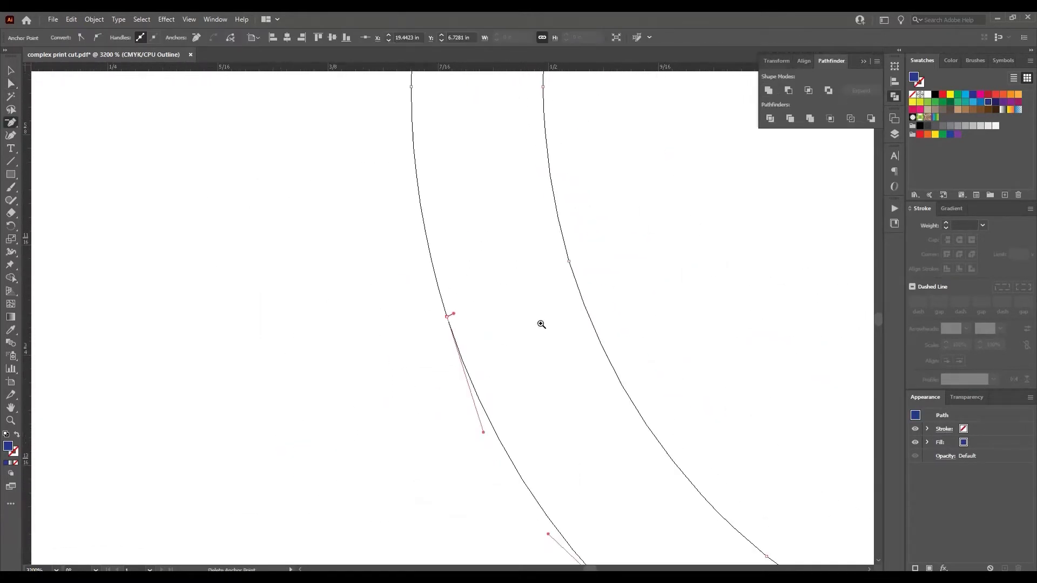
{"action": "left_click_drag", "start_coordinate": [453, 314], "coordinate": [424, 243]}
{"action": "scroll", "coordinate": [646, 291], "scroll_direction": "down", "scroll_amount": 5}
Delete the stray anchor point on the next flawed letter outline of "color" and convert the neighbouring anchor point
{"action": "left_click_drag", "start_coordinate": [645, 291], "coordinate": [324, 294]}
{"action": "scroll", "coordinate": [323, 290], "scroll_direction": "up", "scroll_amount": 5}
{"action": "key", "text": "a"}
{"action": "key", "text": "minus"}
{"action": "left_click", "coordinate": [406, 363]}
{"action": "key", "text": "shift+c"}
{"action": "left_click", "coordinate": [390, 366]}
Unite the split pieces of the next letter in "color" and delete its leftover anchor point
{"action": "scroll", "coordinate": [583, 366], "scroll_direction": "down", "scroll_amount": 6}
{"action": "left_click_drag", "start_coordinate": [684, 182], "coordinate": [74, 240]}
{"action": "left_click_drag", "start_coordinate": [626, 356], "coordinate": [516, 365]}
{"action": "key", "text": "a"}
{"action": "left_click", "coordinate": [768, 91]}
{"action": "left_click", "coordinate": [513, 354]}
{"action": "left_click", "coordinate": [480, 355]}
{"action": "key", "text": "minus"}
{"action": "left_click", "coordinate": [481, 355]}
{"action": "key", "text": "shift+x"}
Delete the stray anchor point on the inner upper curve of the first e in "bleed"
{"action": "scroll", "coordinate": [472, 351], "scroll_direction": "down", "scroll_amount": 2}
{"action": "left_click_drag", "start_coordinate": [162, 530], "coordinate": [397, 233]}
{"action": "scroll", "coordinate": [419, 326], "scroll_direction": "up", "scroll_amount": 2}
{"action": "left_click_drag", "start_coordinate": [419, 326], "coordinate": [799, 400]}
{"action": "left_click_drag", "start_coordinate": [76, 313], "coordinate": [701, 403]}
{"action": "key", "text": "a"}
{"action": "left_click", "coordinate": [435, 308]}
{"action": "key", "text": "minus"}
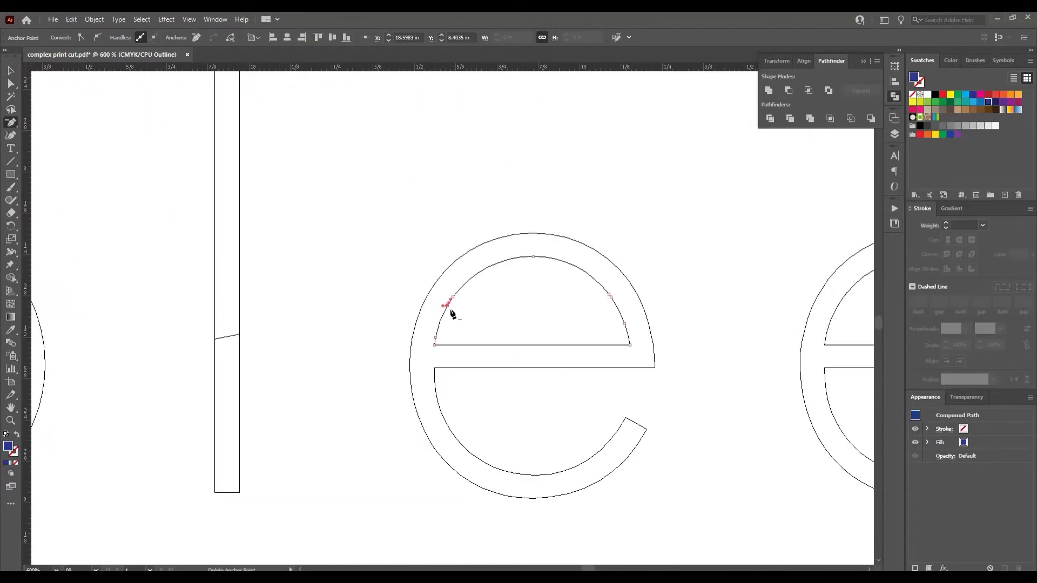
Delete the diagonal dividing segment across the l in "bleed"
{"action": "key", "text": "a"}
{"action": "left_click_drag", "start_coordinate": [266, 352], "coordinate": [162, 301]}
{"action": "key", "text": "Delete"}
Delete the stray anchor point on the bowl of the b in "bleed" and return to the full-colour preview
{"action": "left_click_drag", "start_coordinate": [215, 386], "coordinate": [652, 403]}
{"action": "left_click", "coordinate": [459, 399]}
{"action": "key", "text": "minus"}
{"action": "left_click", "coordinate": [458, 400]}
{"action": "key", "text": "a"}
{"action": "left_click", "coordinate": [553, 364]}
{"action": "scroll", "coordinate": [553, 363], "scroll_direction": "down", "scroll_amount": 5}
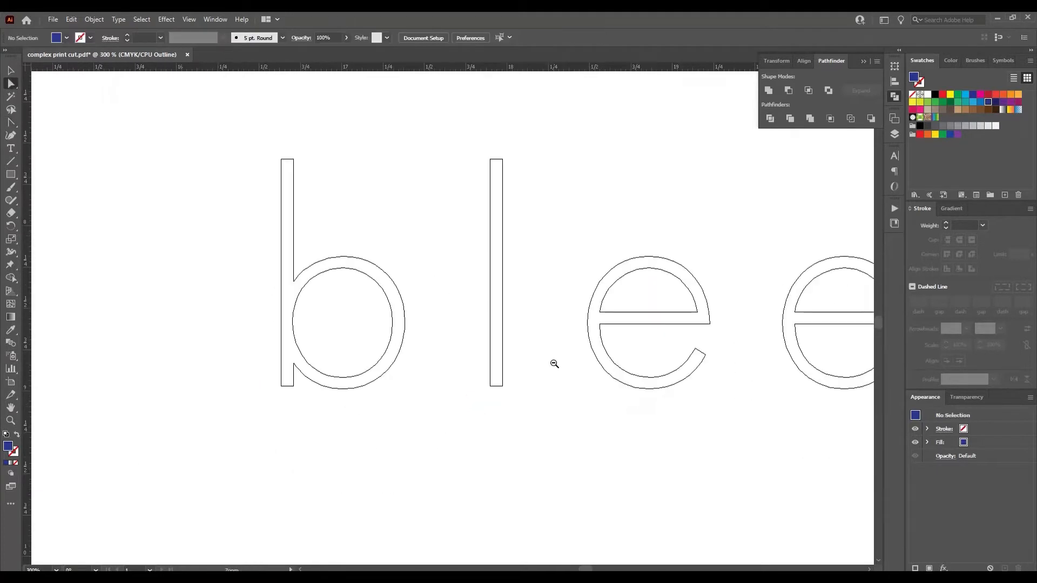
{"action": "scroll", "coordinate": [556, 441], "scroll_direction": "down", "scroll_amount": 3}
{"action": "key", "text": "ctrl+y"}
{"action": "key", "text": "v"}
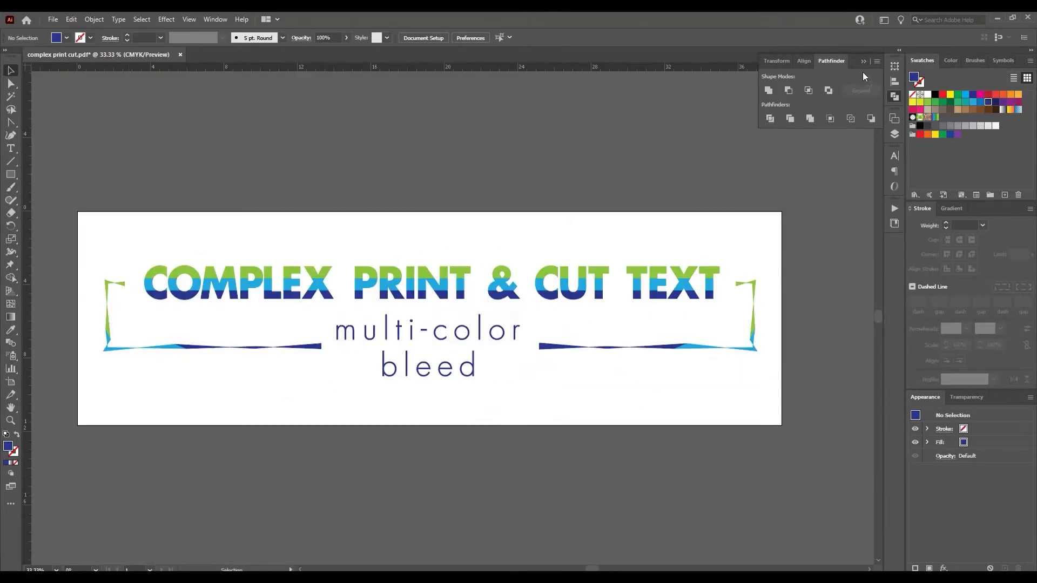
Duplicate the artwork layer, name the copy CutContour, and lock the original artwork layer
{"action": "left_click", "coordinate": [864, 62]}
{"action": "left_click", "coordinate": [894, 134]}
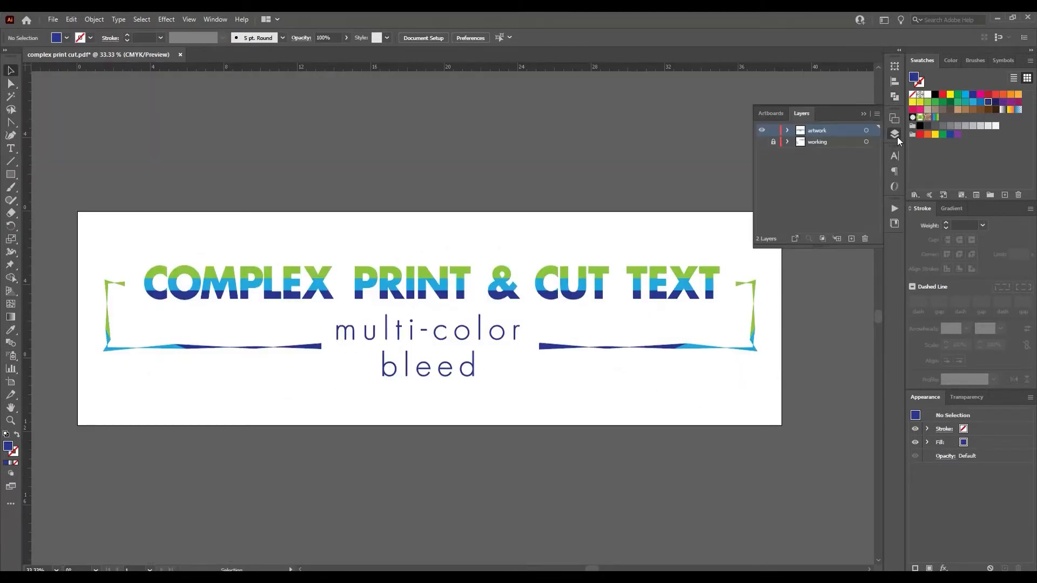
{"action": "left_click_drag", "start_coordinate": [815, 138], "coordinate": [851, 238]}
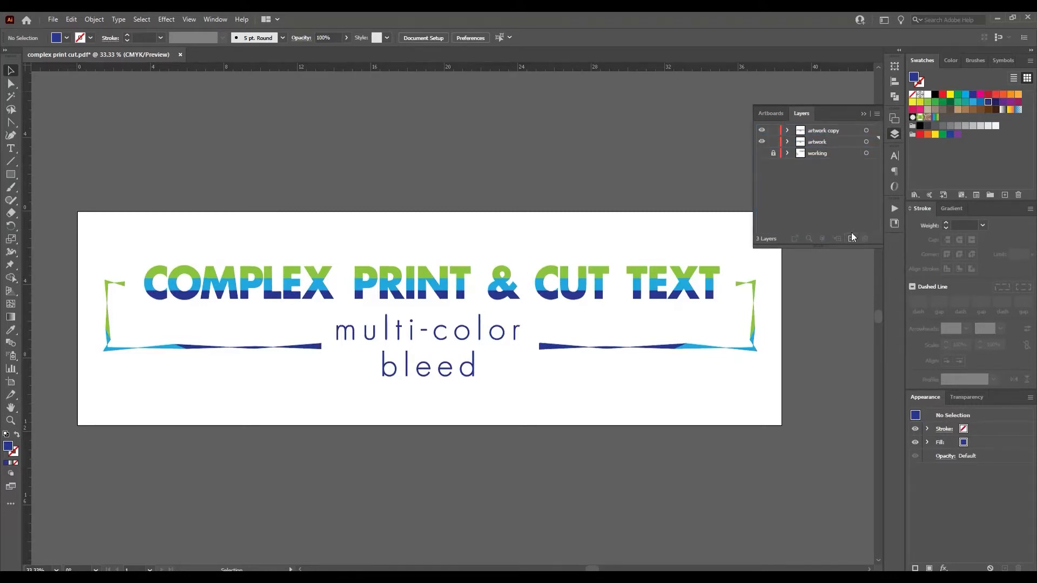
{"action": "left_click", "coordinate": [822, 133]}
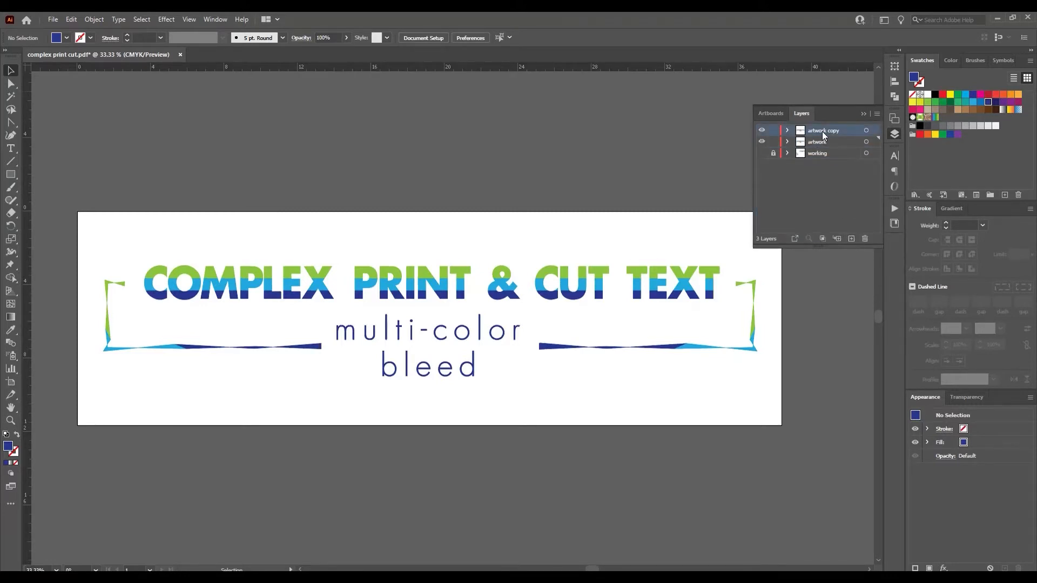
{"action": "double_click", "coordinate": [822, 131]}
{"action": "key", "text": "Return"}
{"action": "left_click", "coordinate": [862, 117]}
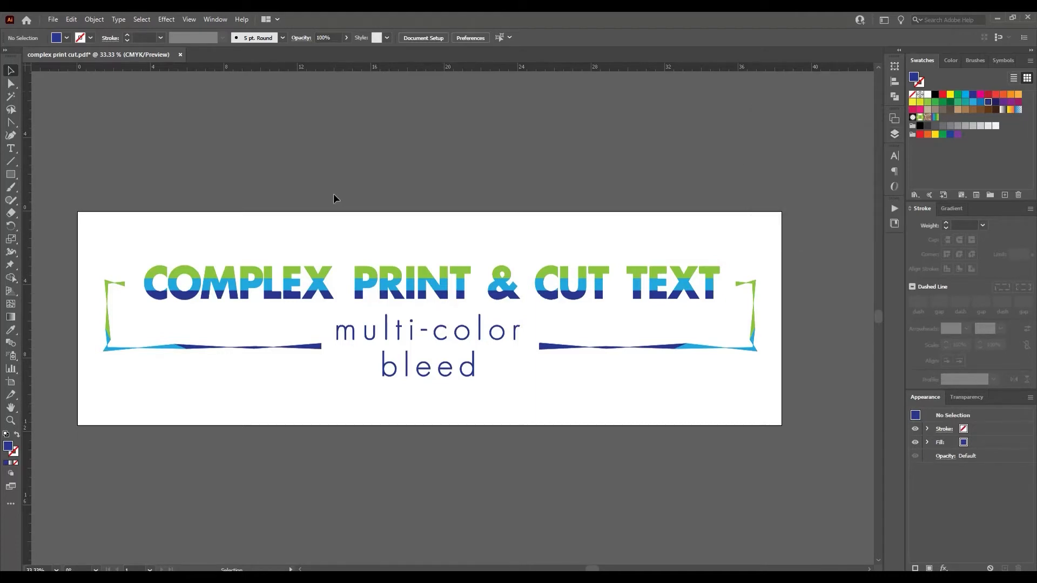
Unite all the artwork on the CutContour layer and give it no fill and a magenta stroke
{"action": "left_click_drag", "start_coordinate": [53, 227], "coordinate": [798, 410]}
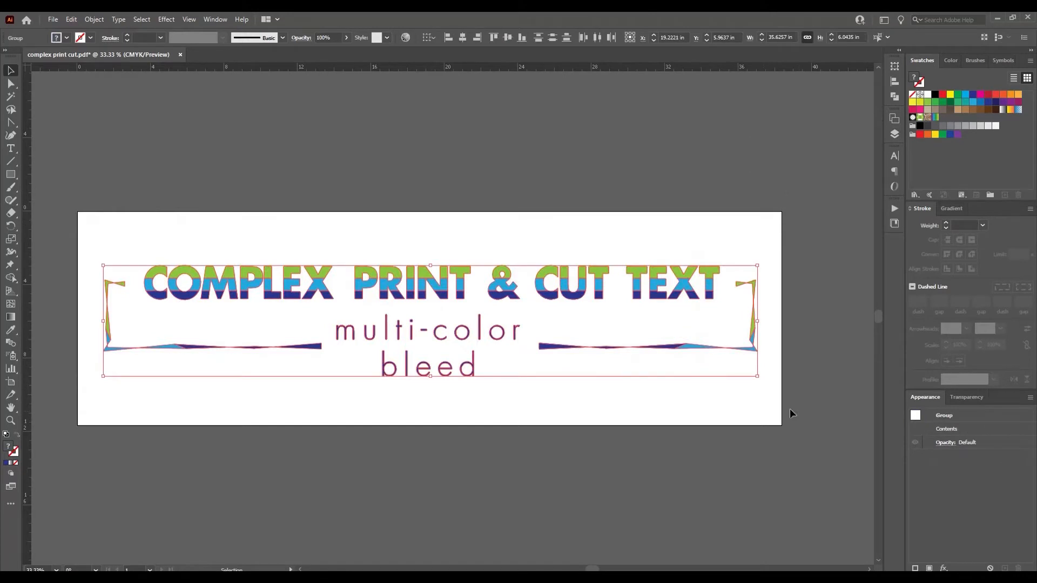
{"action": "left_click", "coordinate": [894, 96]}
{"action": "left_click", "coordinate": [769, 92]}
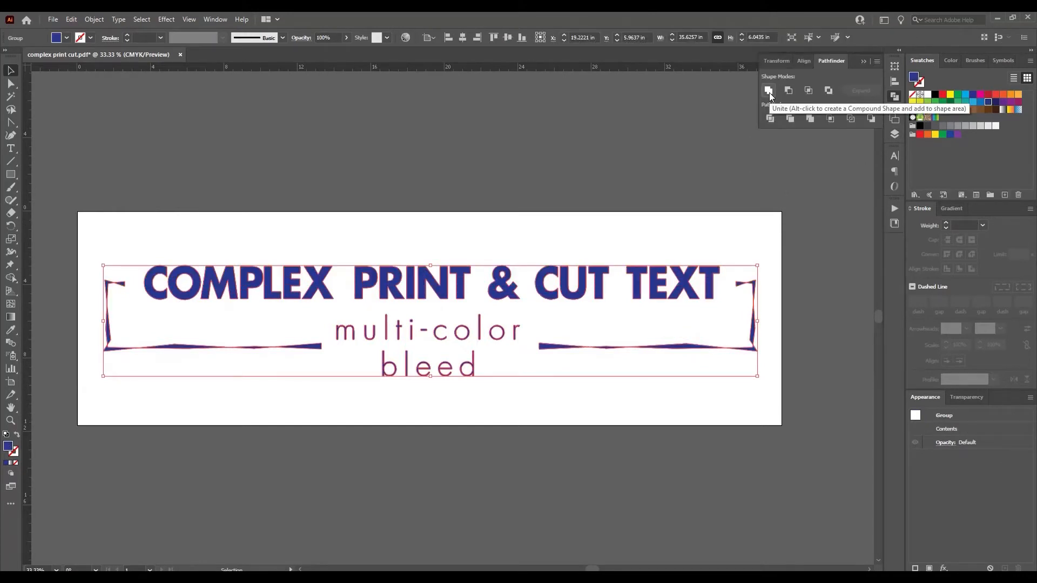
{"action": "left_click", "coordinate": [913, 95]}
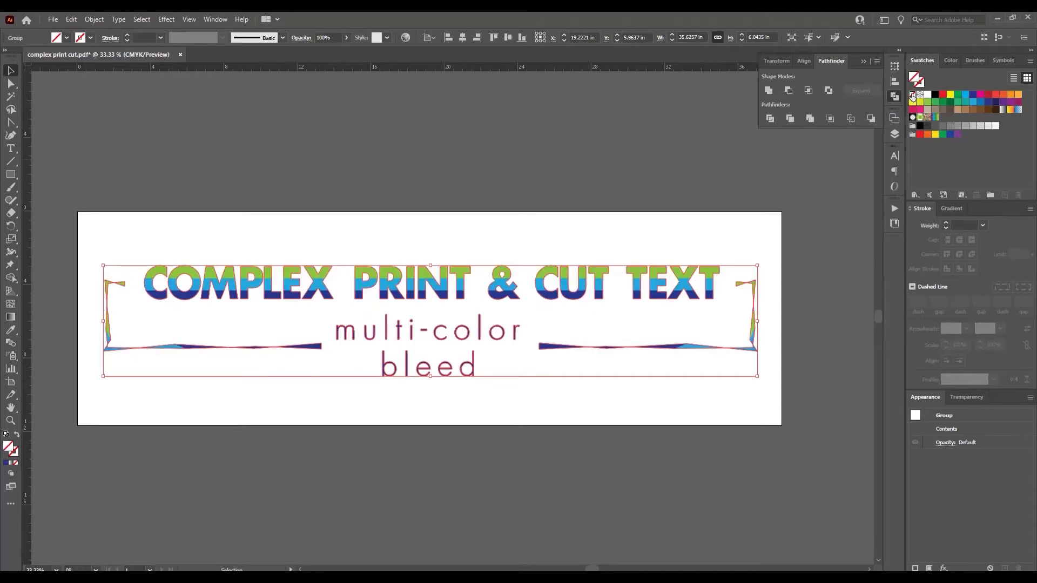
{"action": "left_click", "coordinate": [980, 97]}
Save the magenta as a new spot colour swatch named CutContour and deselect the artwork
{"action": "left_click", "coordinate": [1004, 194]}
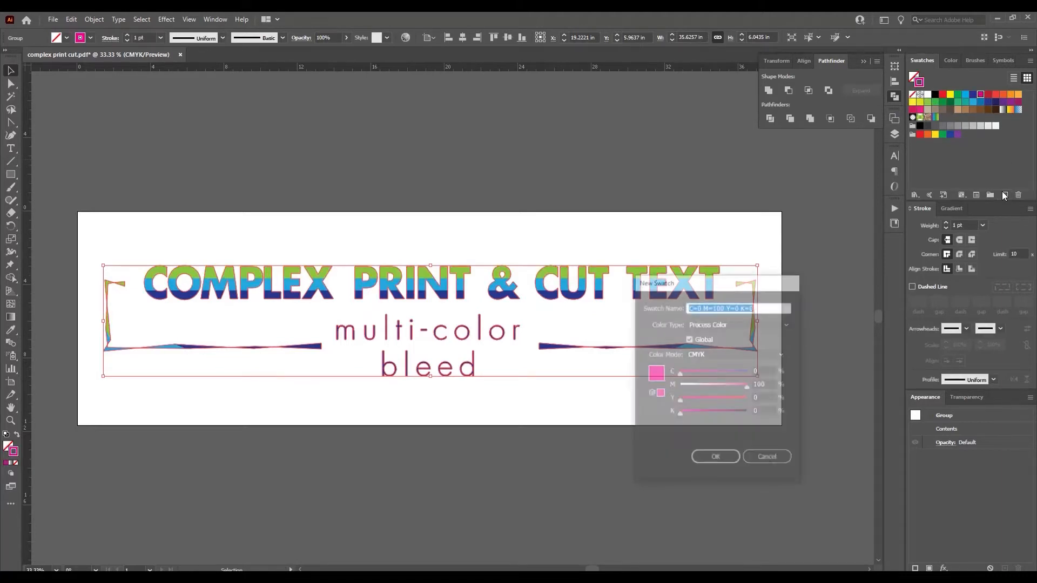
{"action": "type", "text": "CutContour"}
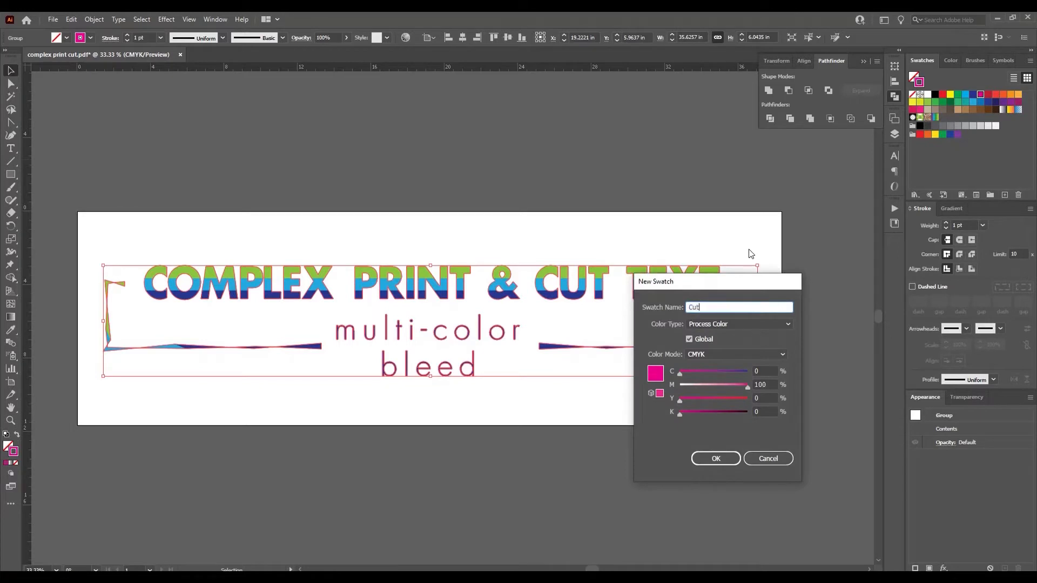
{"action": "left_click", "coordinate": [733, 326]}
{"action": "left_click", "coordinate": [724, 345]}
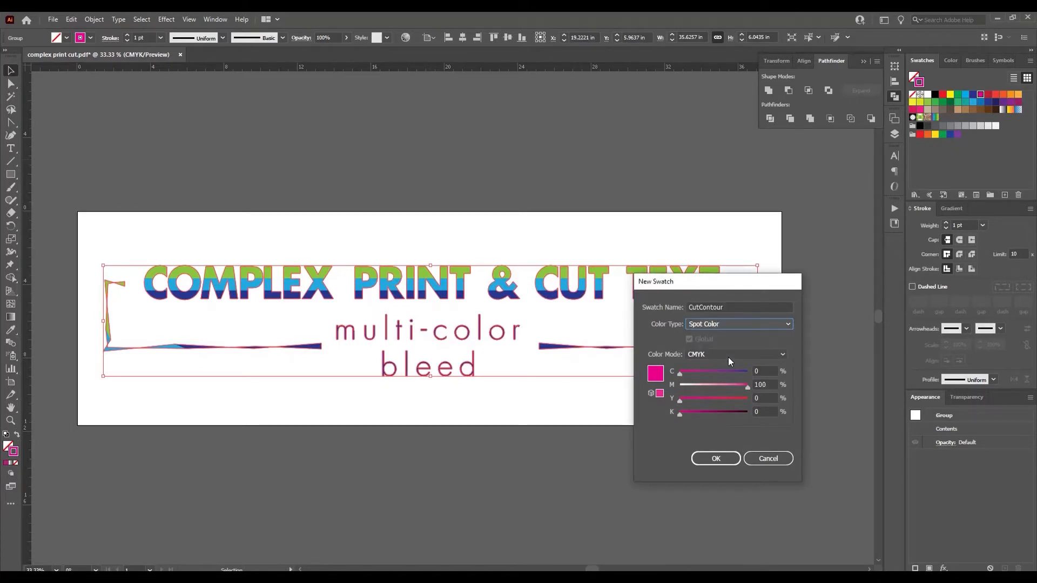
{"action": "left_click", "coordinate": [716, 459]}
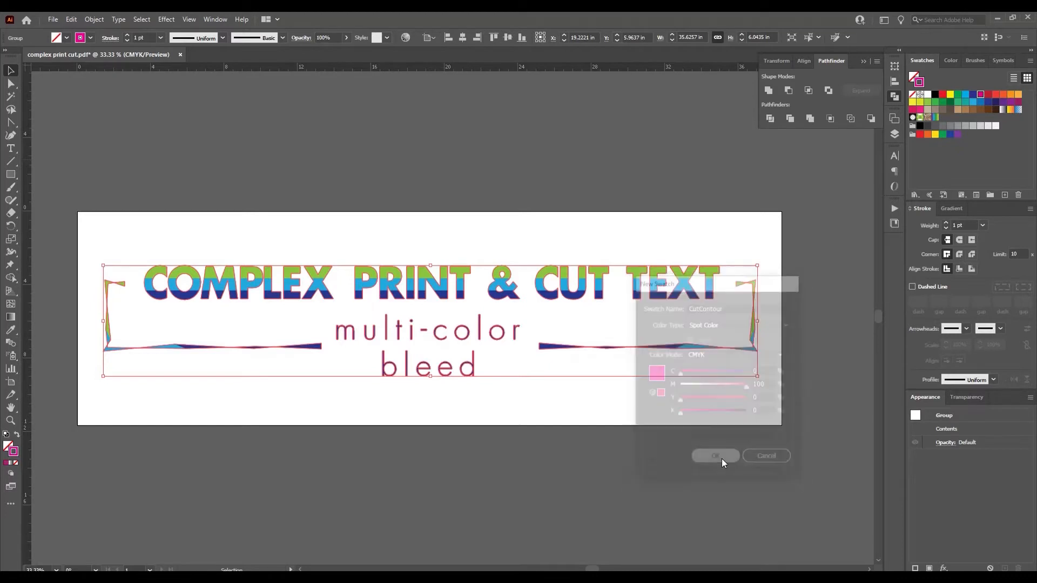
{"action": "left_click", "coordinate": [576, 376]}
Inspect the magenta cut line up close around "multi-color bleed" and the headline for stray spikes
{"action": "left_click", "coordinate": [425, 306], "text": "ctrl"}
{"action": "left_click", "coordinate": [425, 306], "text": "ctrl"}
{"action": "left_click", "coordinate": [435, 350], "text": "ctrl"}
{"action": "left_click", "coordinate": [434, 350], "text": "ctrl"}
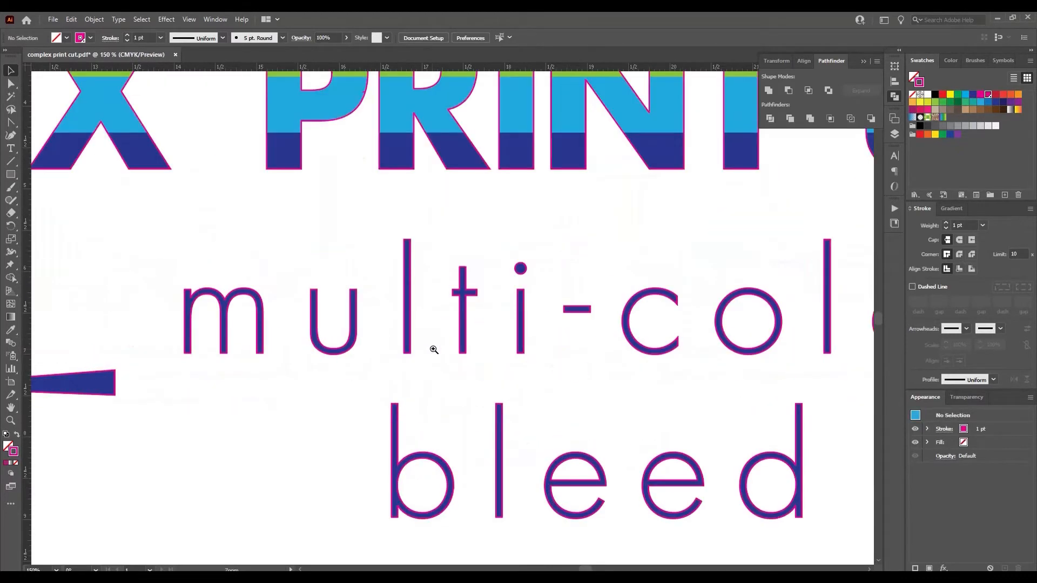
{"action": "left_click_drag", "start_coordinate": [434, 350], "coordinate": [630, 362]}
{"action": "left_click_drag", "start_coordinate": [321, 361], "coordinate": [639, 377]}
{"action": "left_click_drag", "start_coordinate": [557, 323], "coordinate": [243, 416]}
{"action": "left_click_drag", "start_coordinate": [799, 408], "coordinate": [550, 403]}
{"action": "left_click_drag", "start_coordinate": [301, 262], "coordinate": [460, 298]}
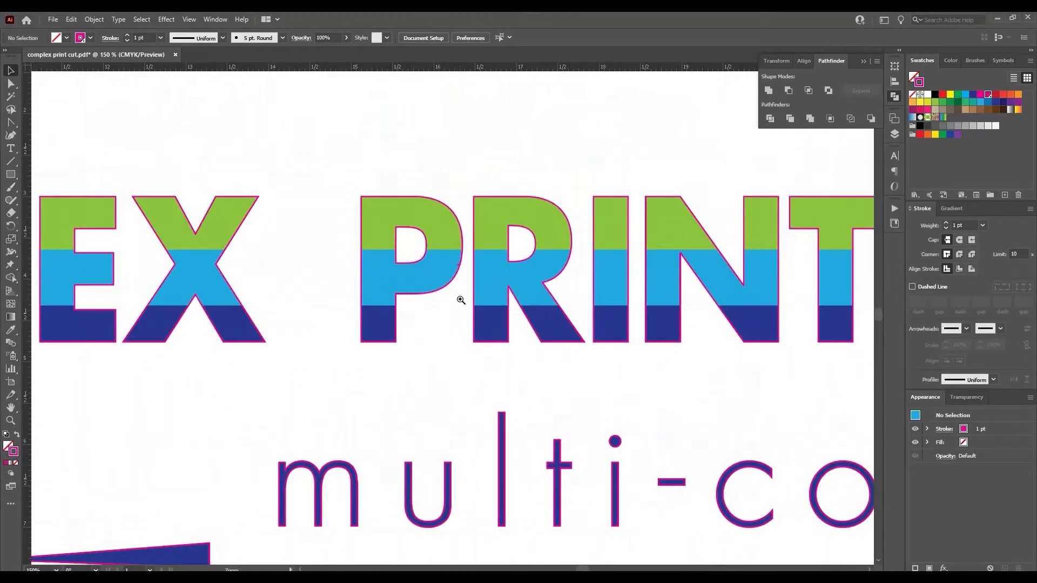
Delete the stray anchor point causing the spike on the P of "PRINT" in outline view, and return to preview
{"action": "left_click", "coordinate": [461, 297], "text": "ctrl"}
{"action": "left_click", "coordinate": [462, 297], "text": "ctrl"}
{"action": "left_click", "coordinate": [413, 292], "text": "ctrl"}
{"action": "left_click", "coordinate": [413, 292], "text": "ctrl"}
{"action": "left_click", "coordinate": [559, 330], "text": "ctrl"}
{"action": "left_click", "coordinate": [559, 330], "text": "ctrl"}
{"action": "left_click_drag", "start_coordinate": [393, 323], "coordinate": [562, 372]}
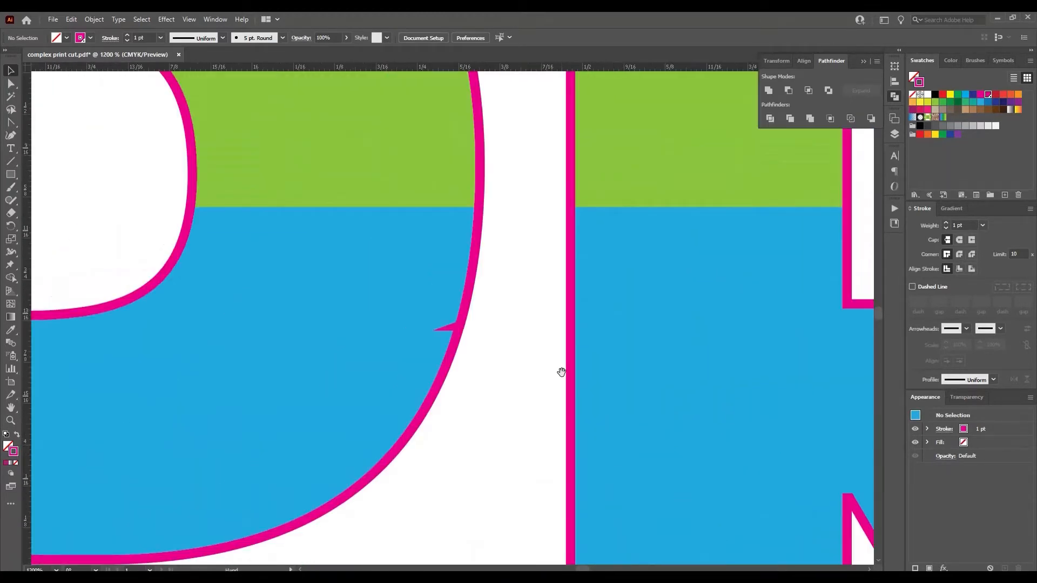
{"action": "key", "text": "ctrl+y"}
{"action": "key", "text": "a"}
{"action": "left_click", "coordinate": [458, 329]}
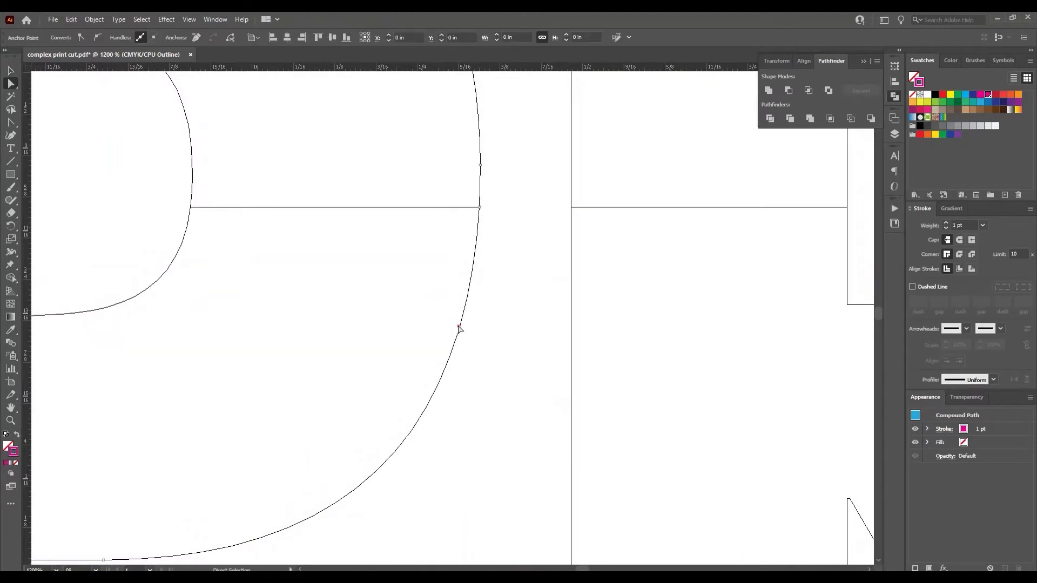
{"action": "key", "text": "minus"}
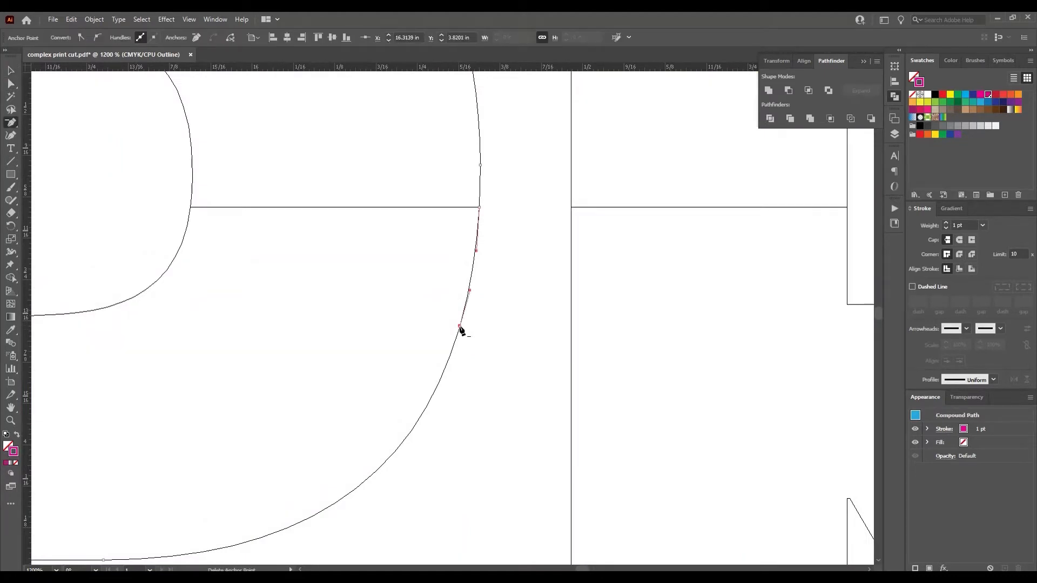
{"action": "key", "text": "a"}
{"action": "left_click", "coordinate": [477, 336]}
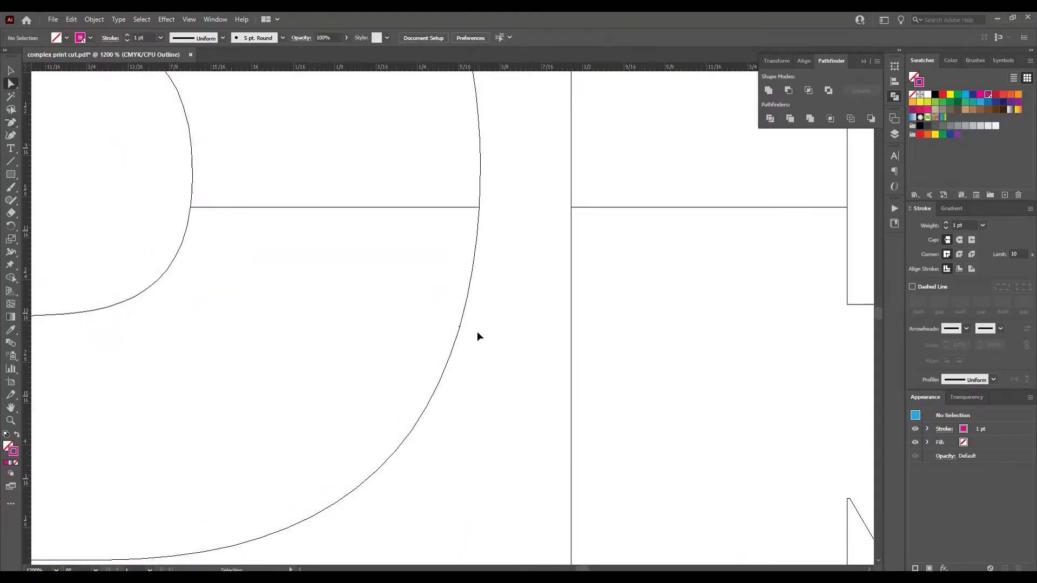
{"action": "key", "text": "ctrl+y"}
Lock the CutContour layer, duplicate the artwork layer beneath the original, and rename the copy Bleed
{"action": "left_click", "coordinate": [551, 339], "text": "ctrl+alt"}
{"action": "left_click", "coordinate": [551, 339], "text": "ctrl+alt"}
{"action": "left_click", "coordinate": [551, 339], "text": "ctrl+alt"}
{"action": "left_click", "coordinate": [551, 339], "text": "ctrl+alt"}
{"action": "left_click", "coordinate": [550, 340], "text": "ctrl+alt"}
{"action": "left_click", "coordinate": [551, 339], "text": "ctrl+alt"}
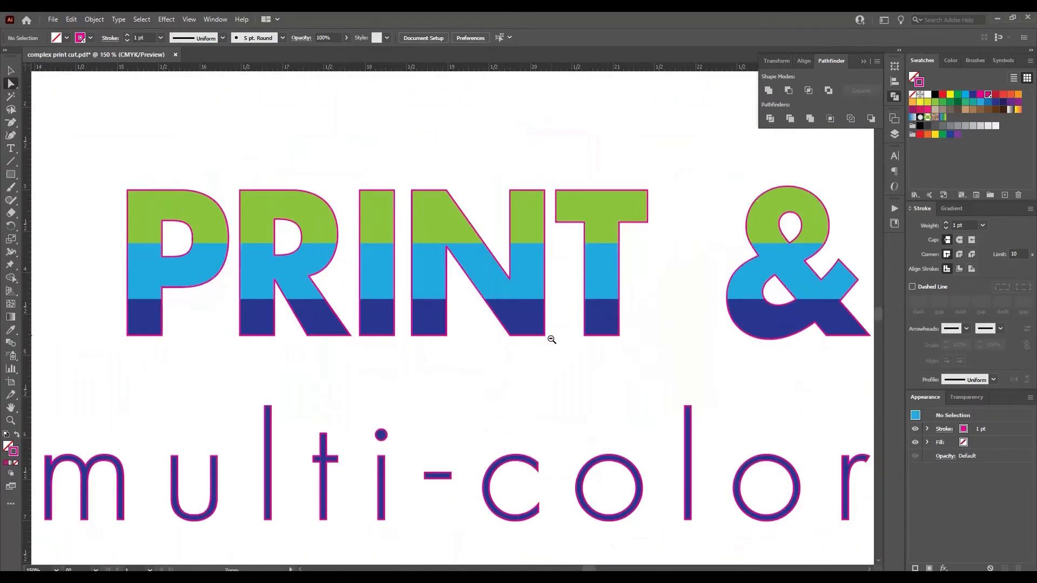
{"action": "left_click", "coordinate": [478, 331], "text": "ctrl+alt"}
{"action": "left_click", "coordinate": [477, 331], "text": "ctrl+alt"}
{"action": "left_click", "coordinate": [476, 328], "text": "ctrl+alt"}
{"action": "left_click", "coordinate": [486, 342], "text": "ctrl+alt"}
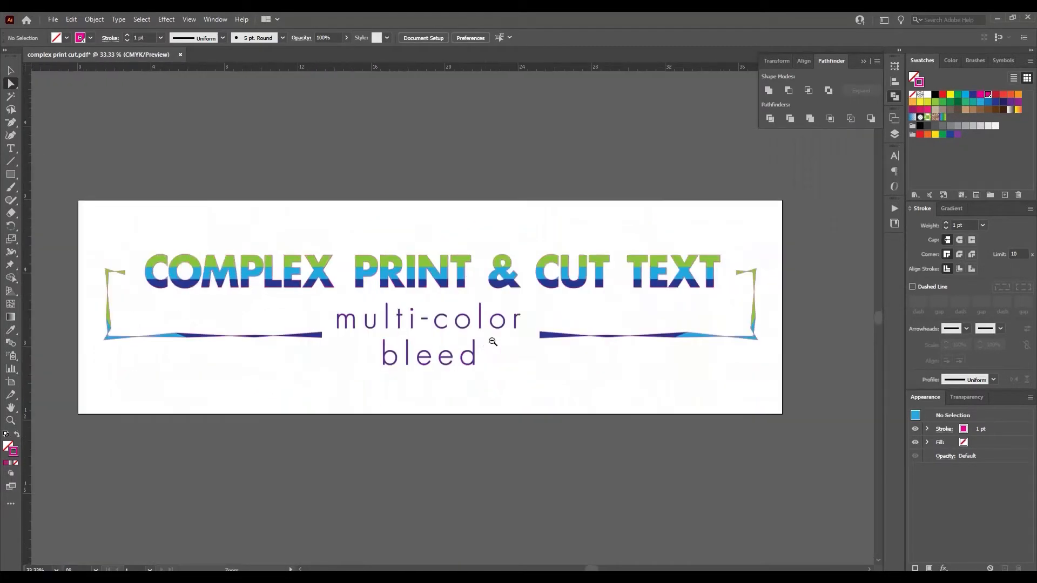
{"action": "left_click_drag", "start_coordinate": [486, 344], "coordinate": [499, 379]}
{"action": "left_click", "coordinate": [894, 134]}
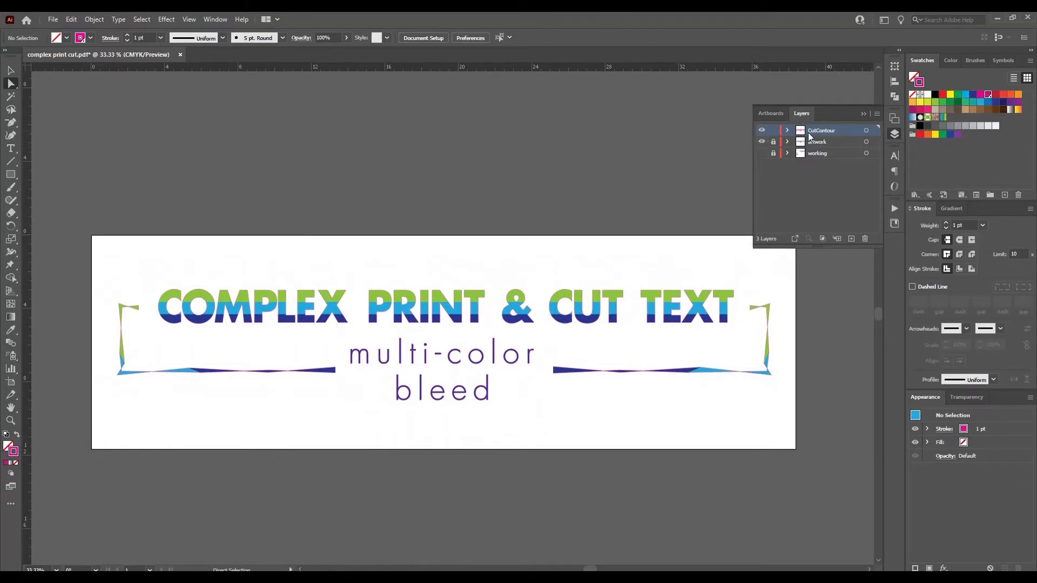
{"action": "left_click_drag", "start_coordinate": [831, 141], "coordinate": [851, 238]}
{"action": "left_click_drag", "start_coordinate": [836, 146], "coordinate": [794, 158]}
{"action": "left_click", "coordinate": [818, 154]}
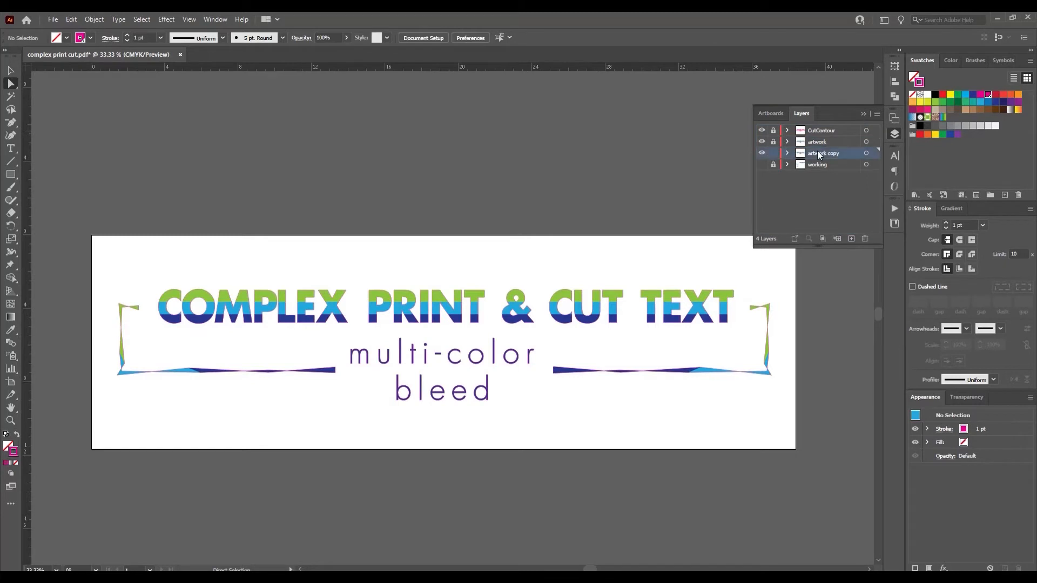
{"action": "type", "text": "Bleed"}
{"action": "key", "text": "Return"}
Draw a rectangle about 5.79 by 0.94 in, filled with the sampled green, over the top of "COMPLEX" and extend it to the green-blue boundary
{"action": "left_click", "coordinate": [200, 292]}
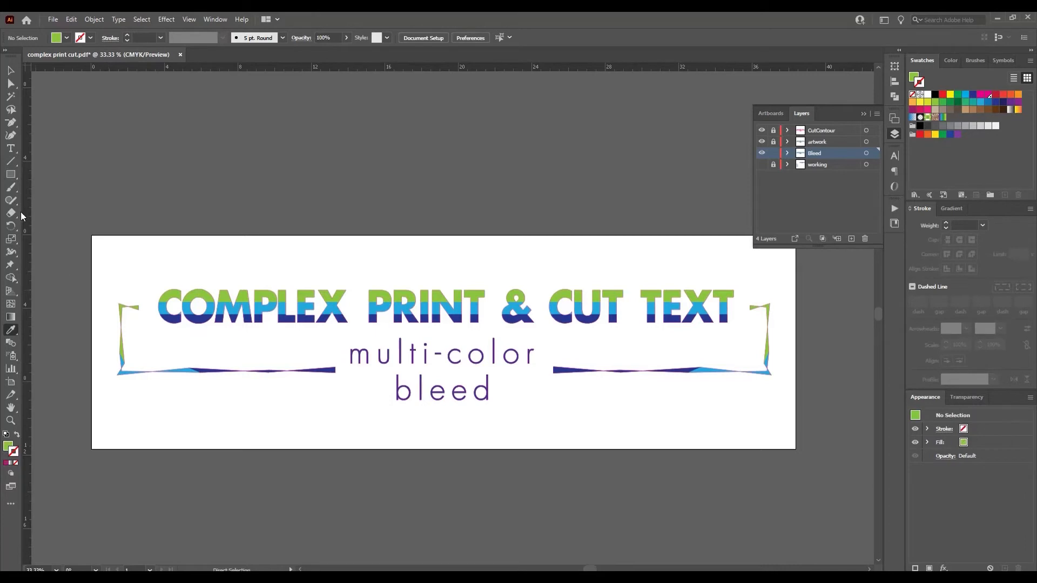
{"action": "left_click", "coordinate": [12, 176]}
{"action": "left_click_drag", "start_coordinate": [152, 281], "coordinate": [260, 300]}
{"action": "scroll", "coordinate": [477, 297], "scroll_direction": "up", "scroll_amount": 6}
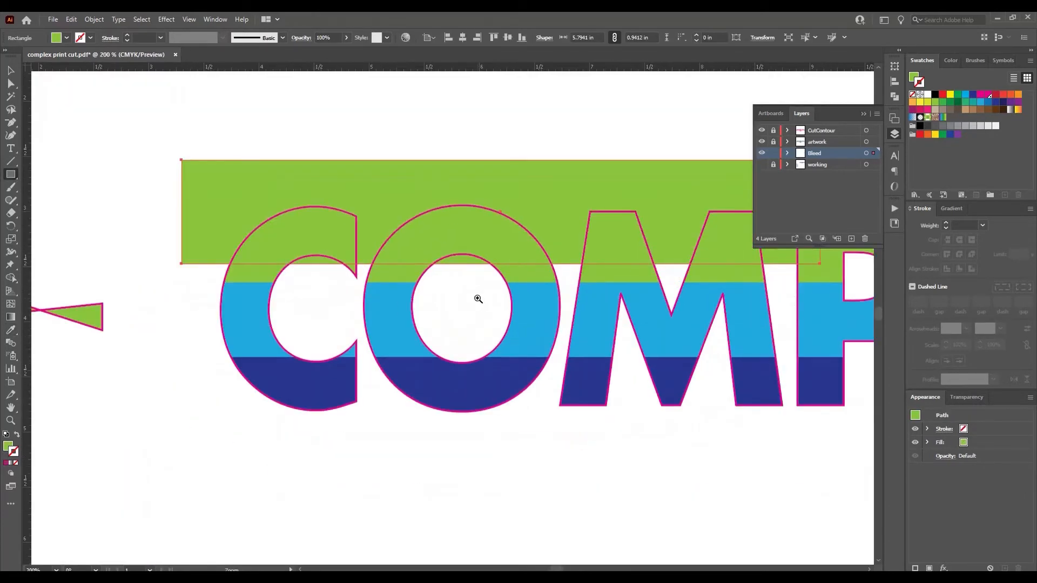
{"action": "key", "text": "v"}
{"action": "left_click_drag", "start_coordinate": [483, 262], "coordinate": [498, 290]}
Stretch the green bleed rectangle along the headline text
{"action": "scroll", "coordinate": [500, 291], "scroll_direction": "down", "scroll_amount": 2}
{"action": "left_click_drag", "start_coordinate": [671, 323], "coordinate": [633, 434]}
{"action": "left_click_drag", "start_coordinate": [311, 465], "coordinate": [810, 401]}
{"action": "left_click_drag", "start_coordinate": [65, 438], "coordinate": [579, 366]}
{"action": "left_click", "coordinate": [578, 367]}
{"action": "left_click_drag", "start_coordinate": [130, 422], "coordinate": [799, 419]}
{"action": "left_click_drag", "start_coordinate": [135, 407], "coordinate": [614, 408]}
Draw a rectangle filled with the sampled light blue over the headline's middle band and fit it to the band's edges along the text
{"action": "left_click", "coordinate": [13, 175]}
{"action": "key", "text": "i"}
{"action": "left_click", "coordinate": [224, 397]}
{"action": "key", "text": "m"}
{"action": "mouse_move", "coordinate": [150, 375]}
{"action": "left_mouse_down"}
{"action": "mouse_move", "coordinate": [284, 411]}
{"action": "mouse_move", "coordinate": [326, 438]}
{"action": "left_mouse_up"}
{"action": "key", "text": "v"}
{"action": "left_click_drag", "start_coordinate": [238, 376], "coordinate": [250, 371]}
{"action": "left_click_drag", "start_coordinate": [328, 404], "coordinate": [802, 405]}
{"action": "left_click_drag", "start_coordinate": [801, 406], "coordinate": [722, 379]}
{"action": "left_click_drag", "start_coordinate": [723, 377], "coordinate": [740, 405]}
{"action": "left_click_drag", "start_coordinate": [739, 406], "coordinate": [778, 452]}
{"action": "left_click_drag", "start_coordinate": [772, 453], "coordinate": [326, 475]}
{"action": "left_click_drag", "start_coordinate": [336, 449], "coordinate": [497, 457]}
{"action": "left_click", "coordinate": [550, 455]}
Draw a rectangle filled with the sampled dark blue over the headline's lowest band, fitting it to the light blue edge and past the text
{"action": "key", "text": "i"}
{"action": "left_click", "coordinate": [419, 402]}
{"action": "key", "text": "m"}
{"action": "key", "text": "v"}
{"action": "mouse_move", "coordinate": [448, 371]}
{"action": "left_mouse_down"}
{"action": "mouse_move", "coordinate": [509, 395]}
{"action": "mouse_move", "coordinate": [468, 358]}
{"action": "left_mouse_up"}
{"action": "left_click_drag", "start_coordinate": [479, 394], "coordinate": [130, 388]}
{"action": "left_click_drag", "start_coordinate": [129, 417], "coordinate": [619, 416]}
{"action": "left_click_drag", "start_coordinate": [532, 416], "coordinate": [367, 437]}
{"action": "left_click_drag", "start_coordinate": [367, 473], "coordinate": [70, 463]}
{"action": "left_click_drag", "start_coordinate": [71, 460], "coordinate": [643, 497]}
{"action": "left_click_drag", "start_coordinate": [644, 491], "coordinate": [92, 497]}
{"action": "left_click_drag", "start_coordinate": [124, 532], "coordinate": [201, 432]}
{"action": "left_click_drag", "start_coordinate": [224, 472], "coordinate": [199, 469]}
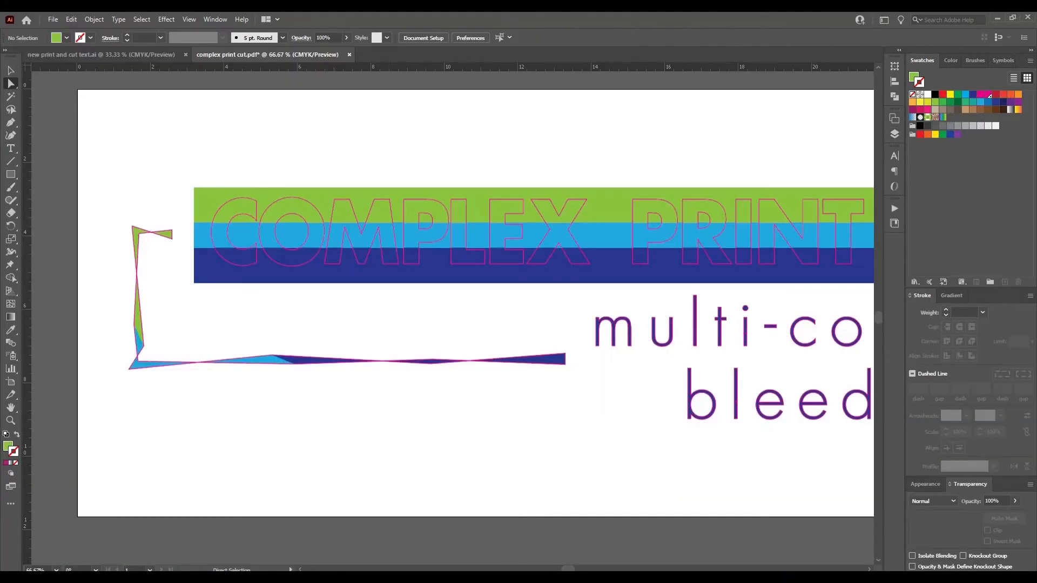
Draw a closed green bleed shape with the Pen tool around the green section of the left bracket, outside its cut line
{"action": "key", "text": "ctrl+plus"}
{"action": "left_click_drag", "start_coordinate": [440, 425], "coordinate": [576, 430]}
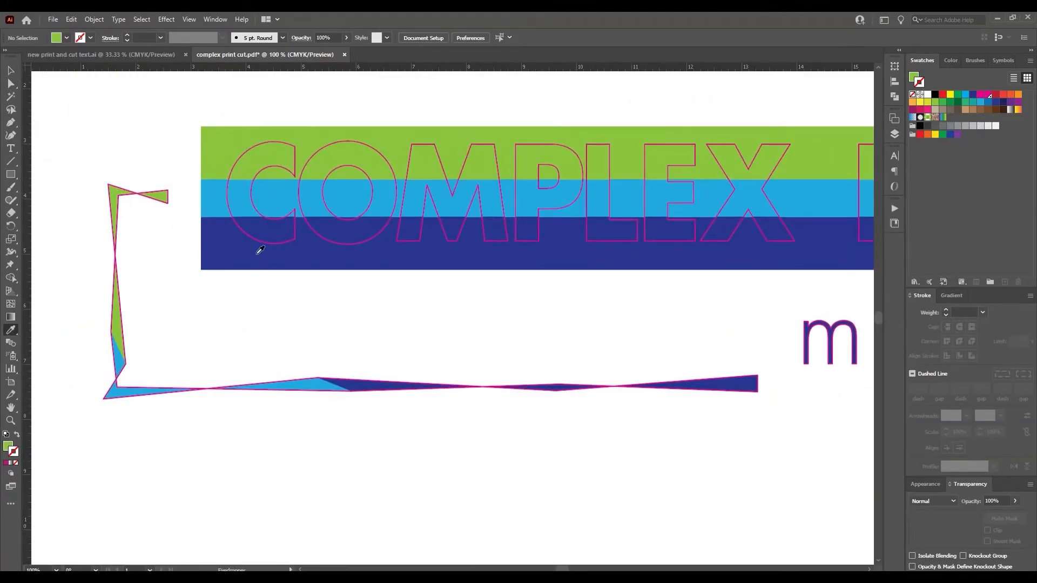
{"action": "key", "text": "ctrl+plus"}
{"action": "key", "text": "ctrl+plus"}
{"action": "key", "text": "ctrl+plus"}
{"action": "key", "text": "p"}
{"action": "left_click", "coordinate": [245, 122]}
{"action": "left_click", "coordinate": [361, 176]}
{"action": "left_click", "coordinate": [474, 159]}
{"action": "left_click", "coordinate": [474, 266]}
{"action": "left_click", "coordinate": [370, 225]}
{"action": "left_click", "coordinate": [321, 228]}
{"action": "left_click", "coordinate": [322, 386]}
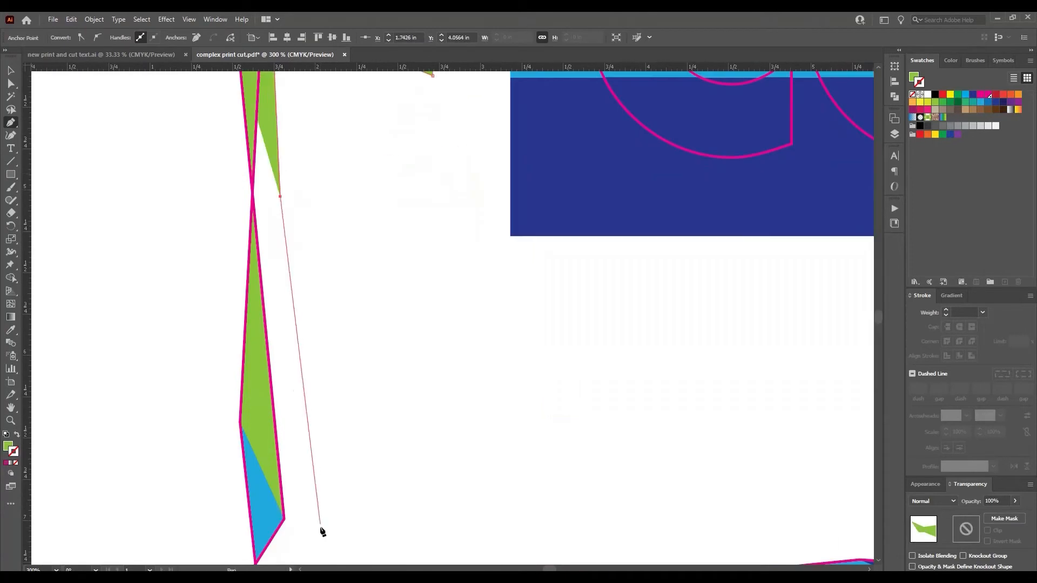
{"action": "left_click", "coordinate": [321, 526]}
{"action": "left_click", "coordinate": [212, 389]}
{"action": "left_click", "coordinate": [224, 206]}
{"action": "left_click", "coordinate": [255, 165]}
Move the lower anchor points of the green bleed shape past the cut line, in line with the bracket's green-blue boundary
{"action": "key", "text": "a"}
{"action": "left_click_drag", "start_coordinate": [417, 359], "coordinate": [346, 382]}
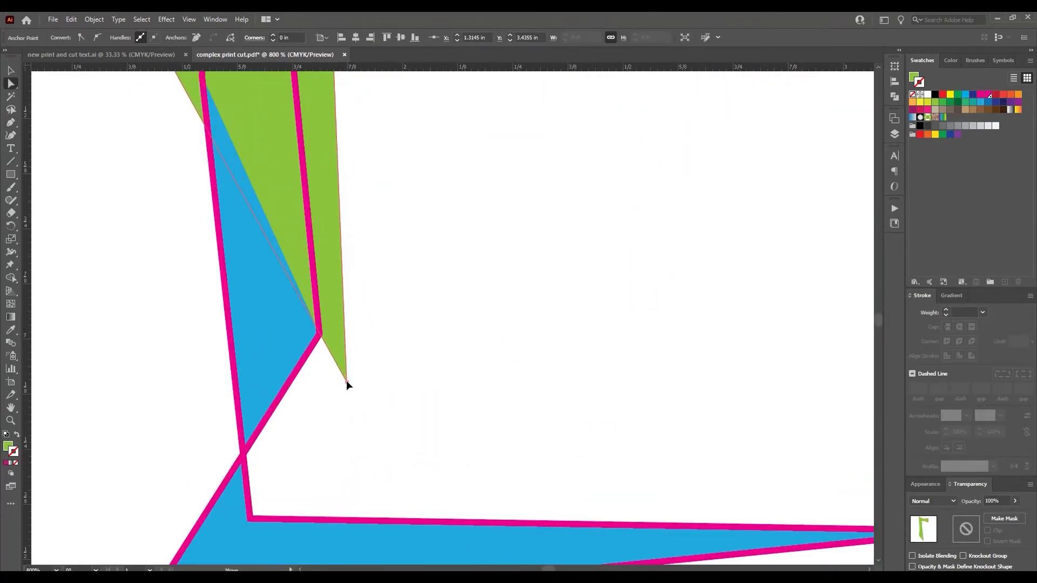
{"action": "key", "text": "p"}
{"action": "scroll", "coordinate": [342, 335], "scroll_direction": "up", "scroll_amount": 3}
{"action": "key", "text": "a"}
{"action": "left_click_drag", "start_coordinate": [344, 330], "coordinate": [507, 443]}
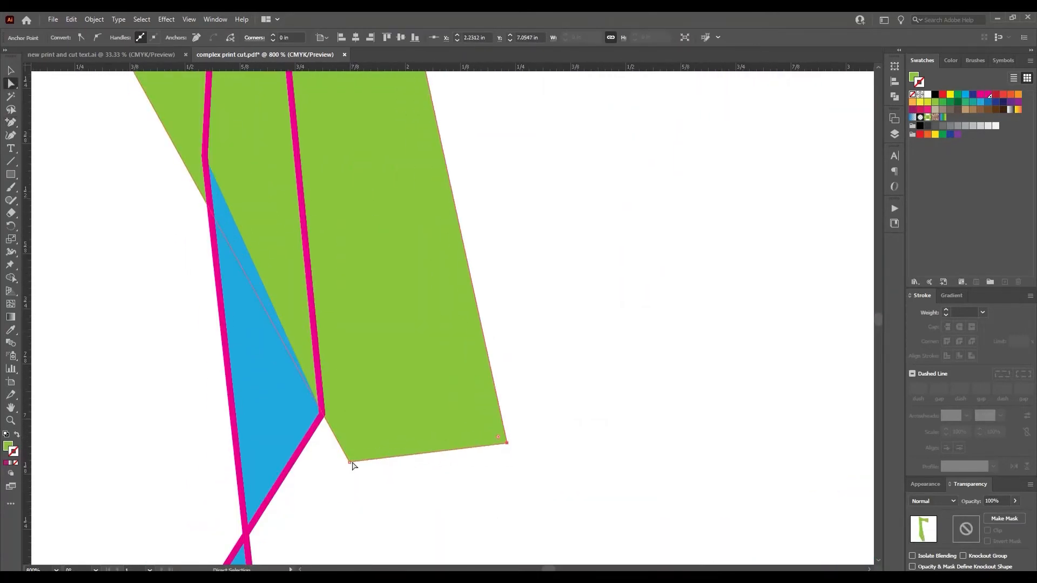
{"action": "left_click_drag", "start_coordinate": [350, 462], "coordinate": [362, 484]}
Fine-tune the remaining anchor points of the green bleed shape so it clears the cut line and follows the green-blue boundary
{"action": "key", "text": "space"}
{"action": "left_click_drag", "start_coordinate": [277, 264], "coordinate": [417, 489]}
{"action": "left_click_drag", "start_coordinate": [272, 294], "coordinate": [274, 236]}
{"action": "key", "text": "space"}
{"action": "left_click_drag", "start_coordinate": [432, 486], "coordinate": [345, 142]}
{"action": "left_click_drag", "start_coordinate": [412, 361], "coordinate": [410, 371]}
{"action": "left_click_drag", "start_coordinate": [363, 205], "coordinate": [437, 423]}
{"action": "left_click_drag", "start_coordinate": [263, 110], "coordinate": [258, 95]}
{"action": "scroll", "coordinate": [258, 95], "scroll_direction": "down", "scroll_amount": 1}
Sample the bracket's light blue and draw a closed bleed shape with the Pen tool around the light blue section of the left bracket
{"action": "key", "text": "p"}
{"action": "key", "text": "i"}
{"action": "left_click", "coordinate": [318, 316]}
{"action": "key", "text": "p"}
{"action": "left_click", "coordinate": [364, 371]}
{"action": "left_click", "coordinate": [222, 78]}
{"action": "left_click", "coordinate": [239, 368]}
{"action": "left_click", "coordinate": [146, 402]}
{"action": "left_click_drag", "start_coordinate": [745, 346], "coordinate": [399, 335]}
{"action": "left_click", "coordinate": [496, 334]}
{"action": "left_click_drag", "start_coordinate": [858, 351], "coordinate": [36, 321]}
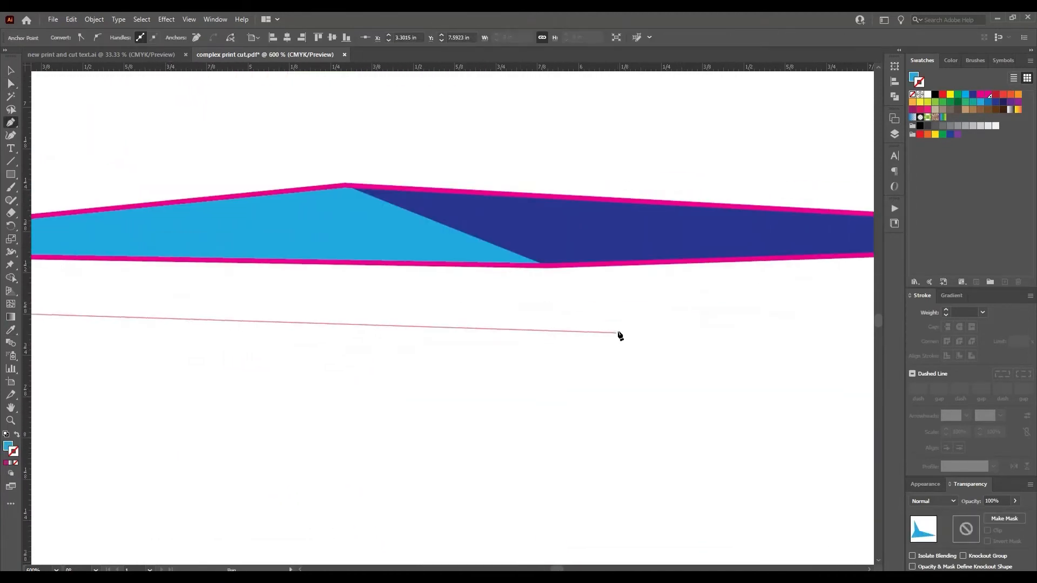
{"action": "left_click", "coordinate": [622, 327]}
{"action": "left_click", "coordinate": [330, 112]}
{"action": "left_click_drag", "start_coordinate": [43, 216], "coordinate": [856, 295]}
{"action": "left_click", "coordinate": [483, 270]}
{"action": "left_click", "coordinate": [490, 295]}
Align the light blue bleed shape's anchor points with the green bleed shape's diagonal edge, checking them in outline view
{"action": "key", "text": "a"}
{"action": "scroll", "coordinate": [534, 185], "scroll_direction": "up", "scroll_amount": 3}
{"action": "mouse_move", "coordinate": [418, 474]}
{"action": "left_mouse_down"}
{"action": "mouse_move", "coordinate": [438, 459]}
{"action": "mouse_move", "coordinate": [437, 468]}
{"action": "left_mouse_up"}
{"action": "key", "text": "ctrl+y"}
{"action": "scroll", "coordinate": [457, 486], "scroll_direction": "up", "scroll_amount": 3}
{"action": "left_click_drag", "start_coordinate": [386, 384], "coordinate": [393, 358]}
{"action": "scroll", "coordinate": [313, 238], "scroll_direction": "down", "scroll_amount": 4}
{"action": "left_click_drag", "start_coordinate": [324, 135], "coordinate": [594, 540]}
{"action": "left_click", "coordinate": [364, 193]}
{"action": "left_click_drag", "start_coordinate": [400, 362], "coordinate": [364, 193]}
{"action": "key", "text": "ctrl+y"}
{"action": "left_click_drag", "start_coordinate": [540, 540], "coordinate": [474, 203]}
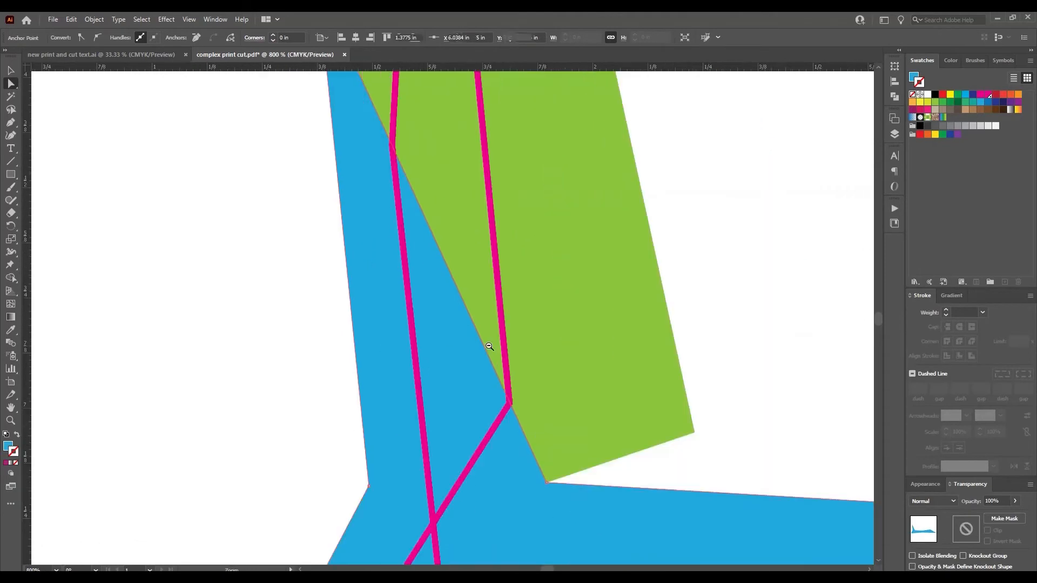
Stretch the light blue bleed shape's end anchors along the light-dark blue boundary so they extend past the cut line on both sides
{"action": "scroll", "coordinate": [488, 345], "scroll_direction": "down", "scroll_amount": 2}
{"action": "left_click_drag", "start_coordinate": [464, 465], "coordinate": [418, 268]}
{"action": "left_click_drag", "start_coordinate": [383, 276], "coordinate": [363, 271]}
{"action": "left_click_drag", "start_coordinate": [853, 291], "coordinate": [183, 318]}
{"action": "left_click_drag", "start_coordinate": [216, 269], "coordinate": [197, 274]}
{"action": "left_click_drag", "start_coordinate": [597, 479], "coordinate": [650, 477]}
{"action": "left_click_drag", "start_coordinate": [197, 276], "coordinate": [179, 280]}
{"action": "left_click_drag", "start_coordinate": [650, 477], "coordinate": [670, 480]}
Add an anchor point on the light blue shape's diagonal end edge and adjust it to match the light-dark blue boundary
{"action": "key", "text": "p"}
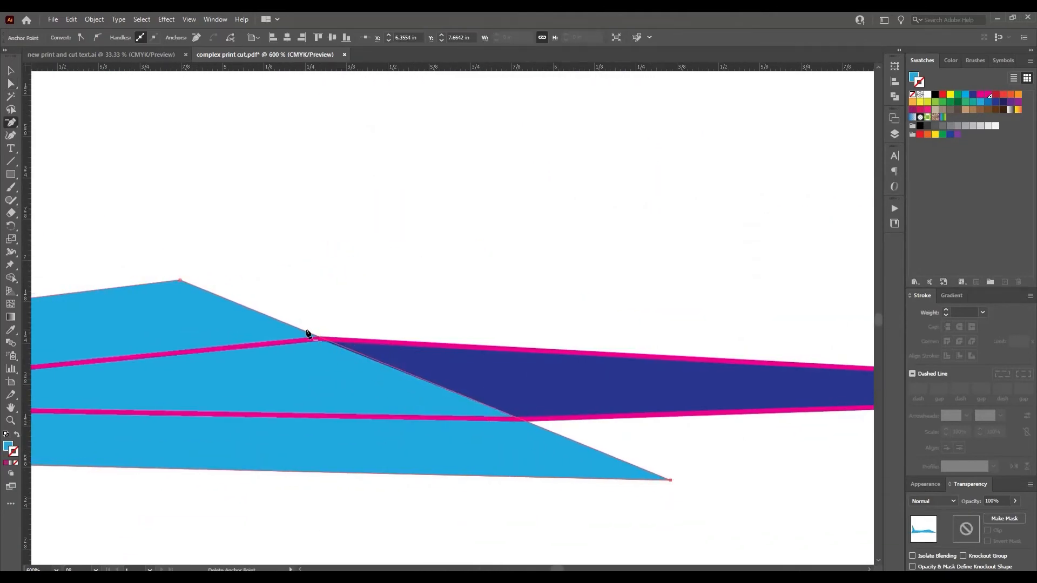
{"action": "left_click", "coordinate": [384, 352], "text": "ctrl"}
{"action": "key", "text": "a"}
{"action": "left_click_drag", "start_coordinate": [329, 265], "coordinate": [494, 420]}
{"action": "left_click_drag", "start_coordinate": [177, 283], "coordinate": [385, 266]}
{"action": "left_click_drag", "start_coordinate": [810, 475], "coordinate": [329, 223]}
{"action": "left_click_drag", "start_coordinate": [648, 425], "coordinate": [652, 423]}
{"action": "left_click", "coordinate": [737, 432]}
Sample the bracket's dark blue and draw a closed bleed shape with the Pen tool around the dark blue section of the left bracket
{"action": "key", "text": "i"}
{"action": "left_click", "coordinate": [604, 346]}
{"action": "key", "text": "p"}
{"action": "key", "text": "ctrl+minus"}
{"action": "key", "text": "ctrl+minus"}
{"action": "key", "text": "ctrl+minus"}
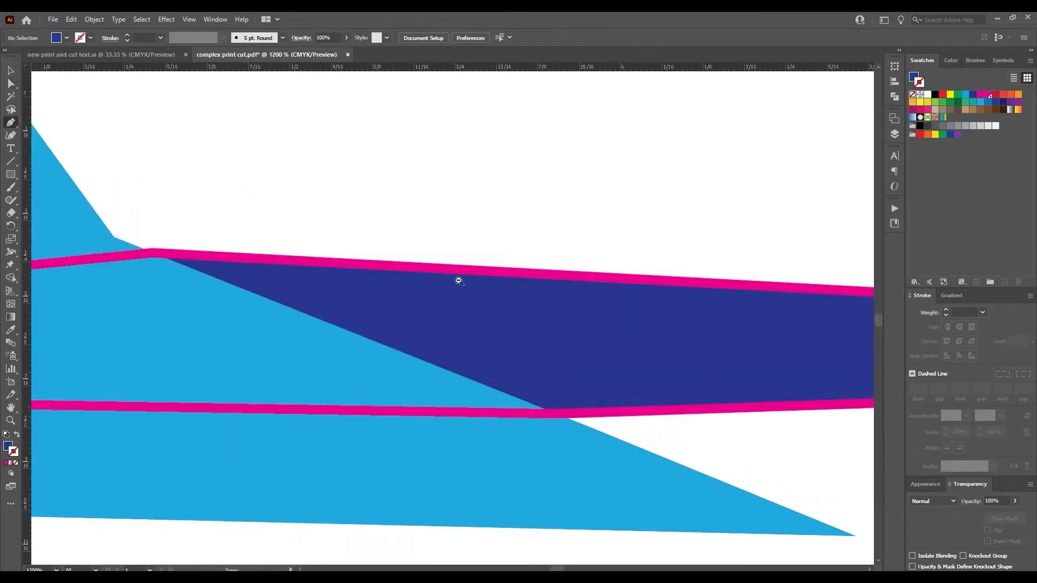
{"action": "left_click", "coordinate": [675, 424]}
{"action": "left_click_drag", "start_coordinate": [756, 389], "coordinate": [186, 387]}
{"action": "left_click", "coordinate": [573, 393]}
{"action": "left_click_drag", "start_coordinate": [810, 405], "coordinate": [163, 374]}
{"action": "left_click", "coordinate": [363, 403]}
{"action": "left_click", "coordinate": [707, 364]}
{"action": "left_click_drag", "start_coordinate": [842, 378], "coordinate": [69, 358]}
{"action": "left_click", "coordinate": [864, 403]}
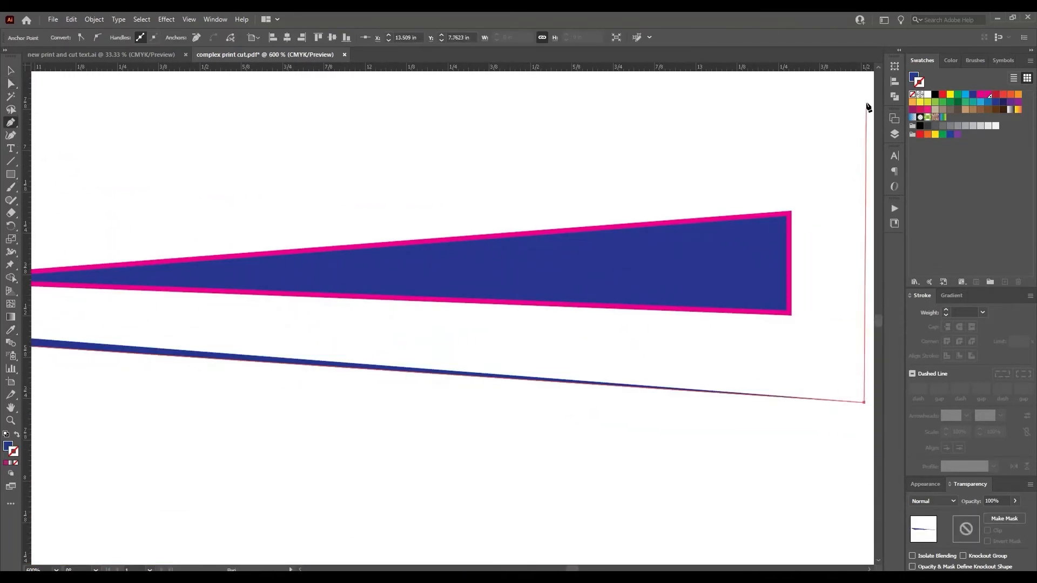
{"action": "left_click", "coordinate": [867, 105]}
{"action": "left_click", "coordinate": [432, 257]}
{"action": "left_click_drag", "start_coordinate": [416, 290], "coordinate": [881, 346]}
{"action": "left_click", "coordinate": [567, 289]}
{"action": "left_click", "coordinate": [115, 312]}
{"action": "left_click", "coordinate": [42, 319]}
Snap the dark blue bleed shape's end anchors to the light blue shape's edge, checking the fit in outline view
{"action": "left_click_drag", "start_coordinate": [92, 324], "coordinate": [500, 322]}
{"action": "key", "text": "ctrl+plus"}
{"action": "key", "text": "ctrl+plus"}
{"action": "key", "text": "a"}
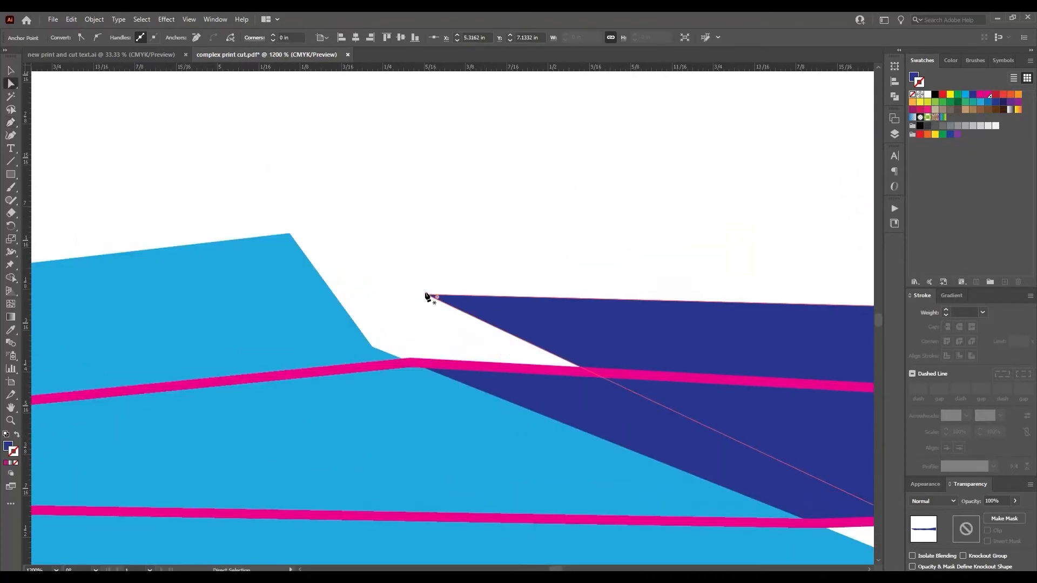
{"action": "left_click_drag", "start_coordinate": [424, 296], "coordinate": [293, 236]}
{"action": "key", "text": "ctrl+y"}
{"action": "scroll", "coordinate": [657, 410], "scroll_direction": "right", "scroll_amount": 5}
{"action": "scroll", "coordinate": [549, 404], "scroll_direction": "down", "scroll_amount": 3}
{"action": "left_click_drag", "start_coordinate": [548, 404], "coordinate": [549, 405]}
{"action": "key", "text": "ctrl+y"}
Review the bleed shapes along the whole left bracket for sufficient coverage around the cut line
{"action": "key", "text": "ctrl+minus"}
{"action": "key", "text": "ctrl+minus"}
{"action": "key", "text": "ctrl+minus"}
{"action": "left_click", "coordinate": [432, 399]}
{"action": "key", "text": "ctrl+minus"}
{"action": "left_click_drag", "start_coordinate": [423, 346], "coordinate": [374, 419]}
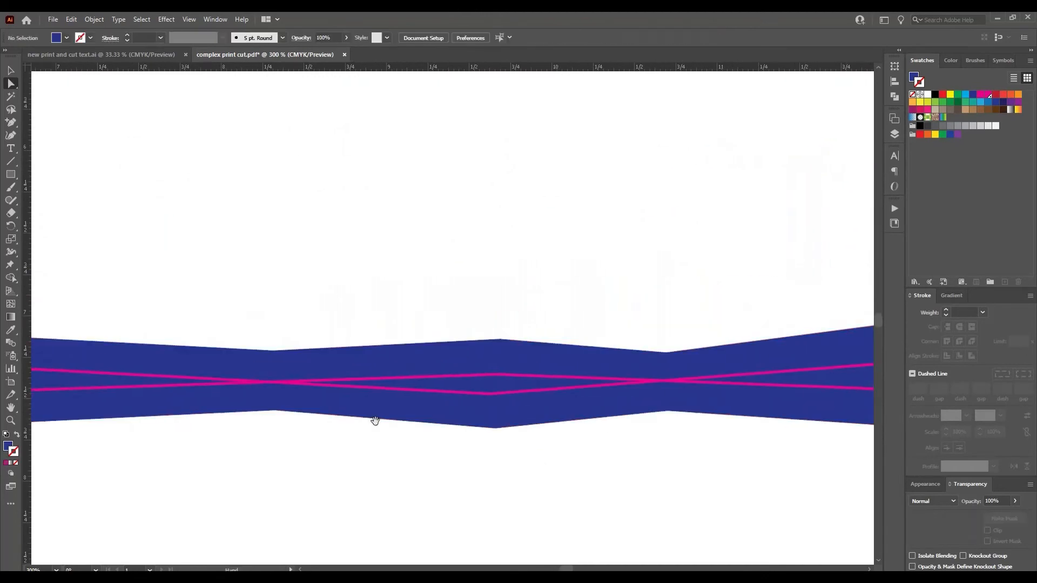
{"action": "key", "text": "ctrl+minus"}
{"action": "key", "text": "ctrl+minus"}
{"action": "key", "text": "ctrl+minus"}
{"action": "key", "text": "ctrl+minus"}
{"action": "left_click_drag", "start_coordinate": [419, 327], "coordinate": [441, 388]}
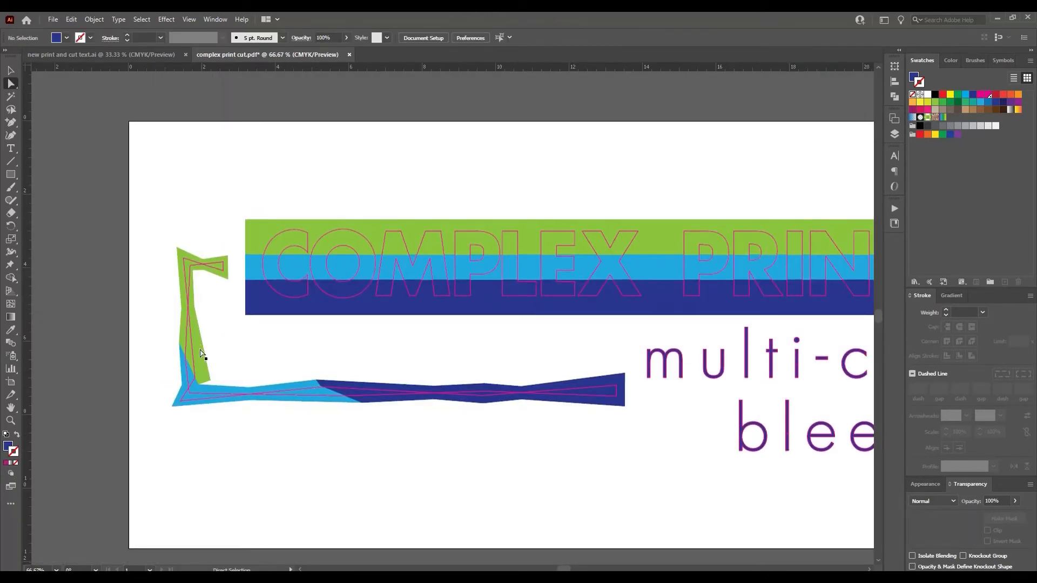
Select the left bracket's green, light blue and dark blue bleed shapes and place a duplicate of them below the original
{"action": "key", "text": "v"}
{"action": "left_click", "coordinate": [199, 356]}
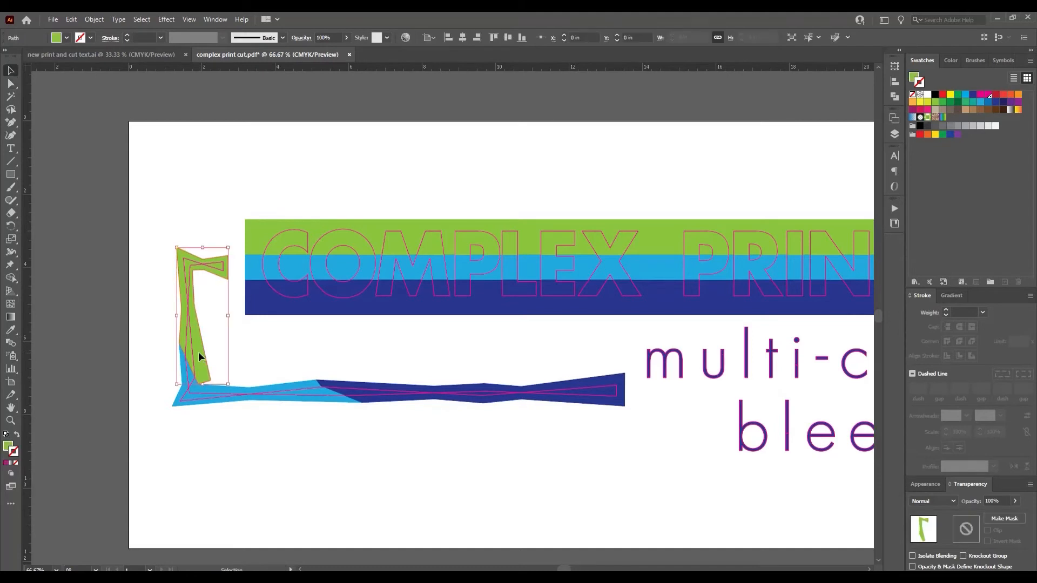
{"action": "left_click", "coordinate": [210, 395], "text": "shift"}
{"action": "left_click", "coordinate": [400, 398], "text": "shift"}
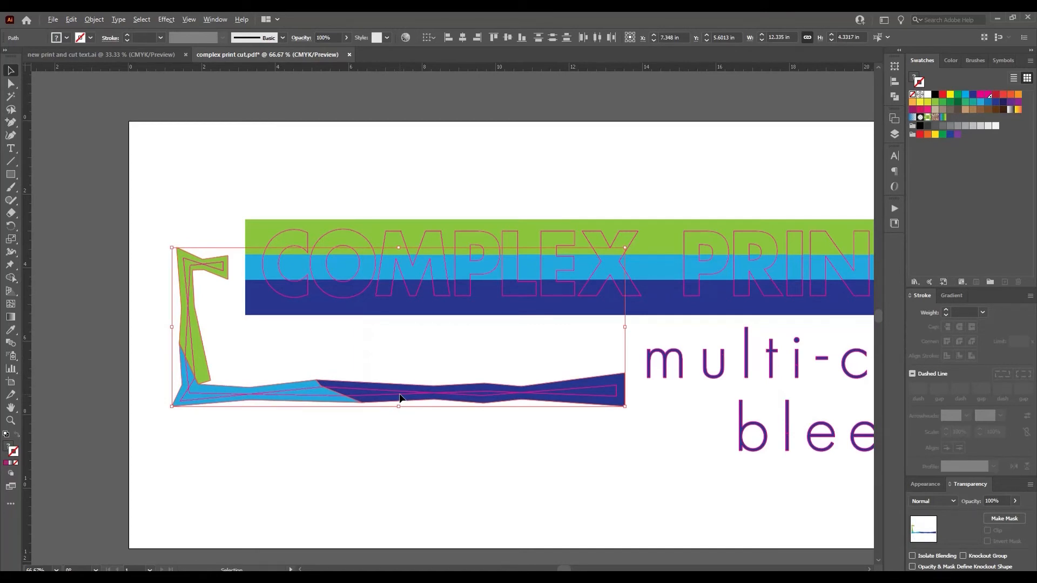
{"action": "left_click_drag", "start_coordinate": [398, 400], "coordinate": [369, 455]}
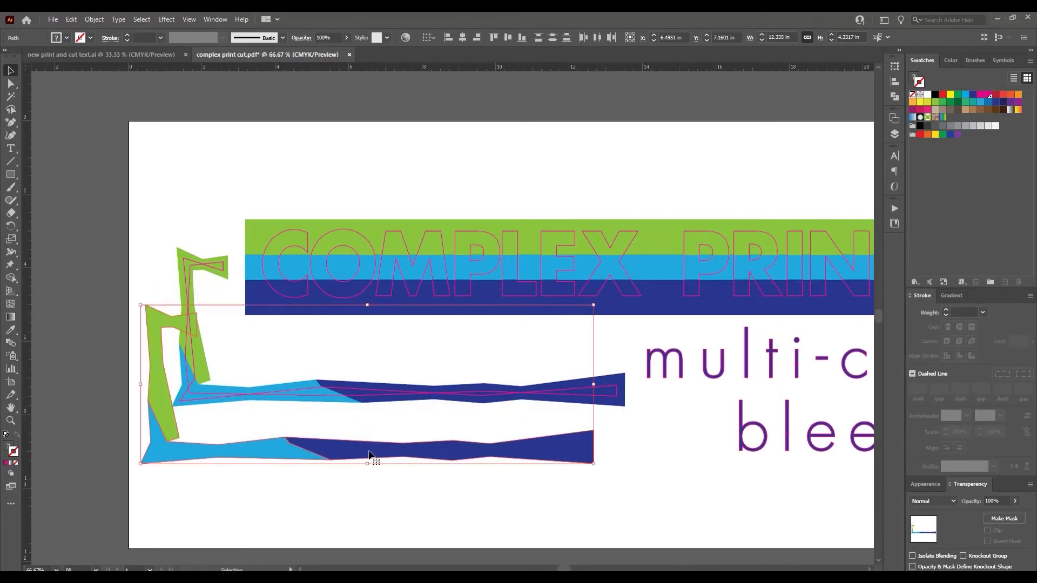
Move the duplicated bleed shapes to about X 7.55 in, Y 8.45 in and reflect them across the vertical axis
{"action": "left_click", "coordinate": [438, 408], "text": "ctrl+alt"}
{"action": "left_click", "coordinate": [437, 407], "text": "ctrl+alt"}
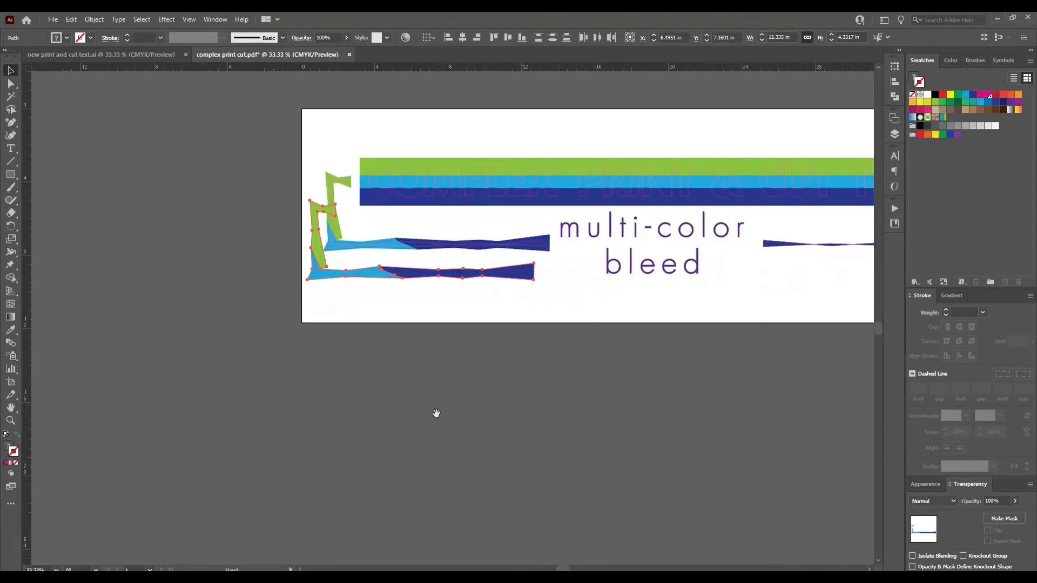
{"action": "left_click_drag", "start_coordinate": [437, 411], "coordinate": [186, 499]}
{"action": "left_click_drag", "start_coordinate": [193, 363], "coordinate": [209, 391]}
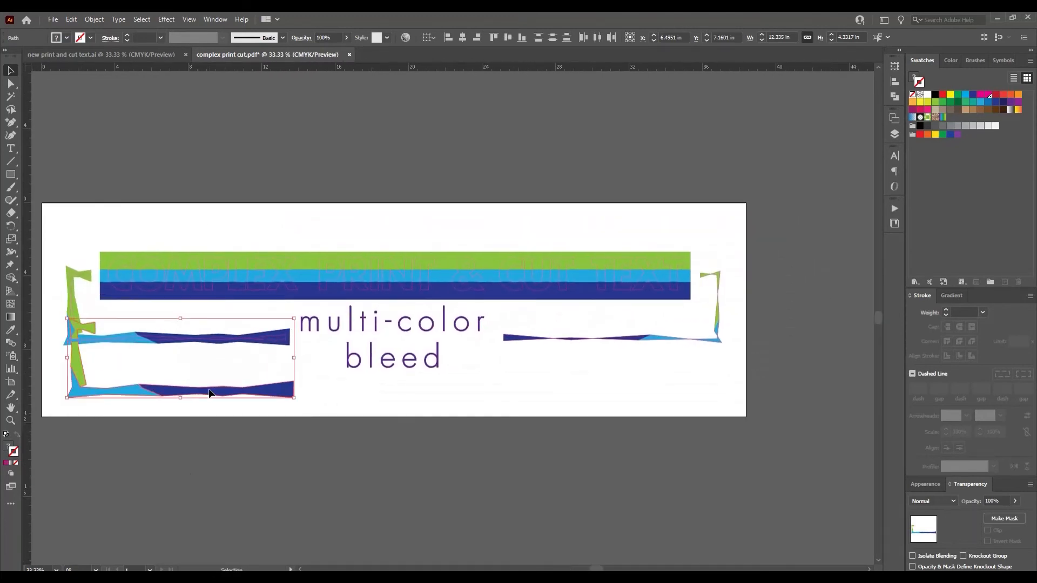
{"action": "right_click", "coordinate": [209, 391]}
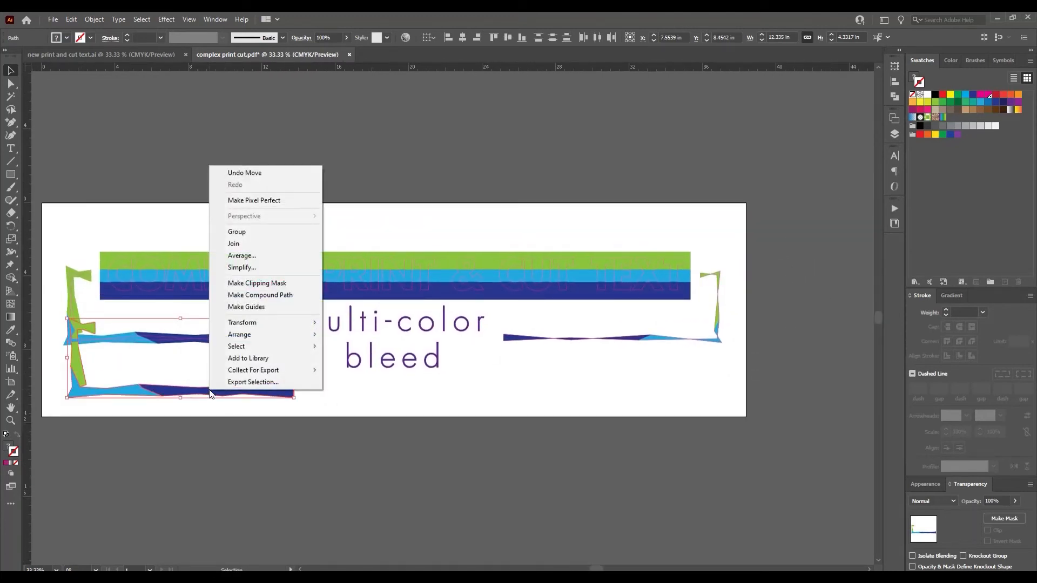
{"action": "mouse_move", "coordinate": [247, 324]}
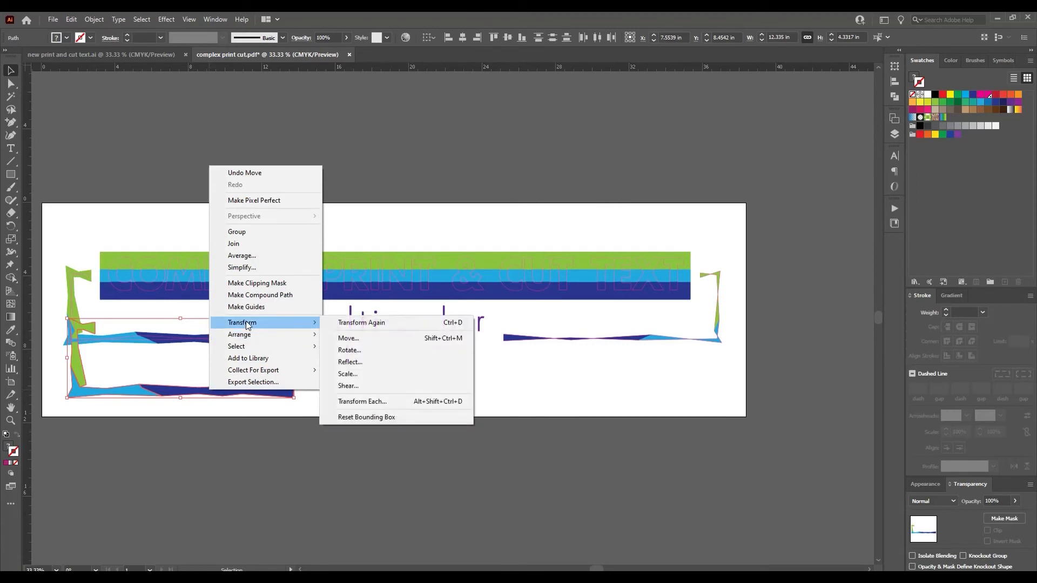
{"action": "left_click", "coordinate": [356, 363]}
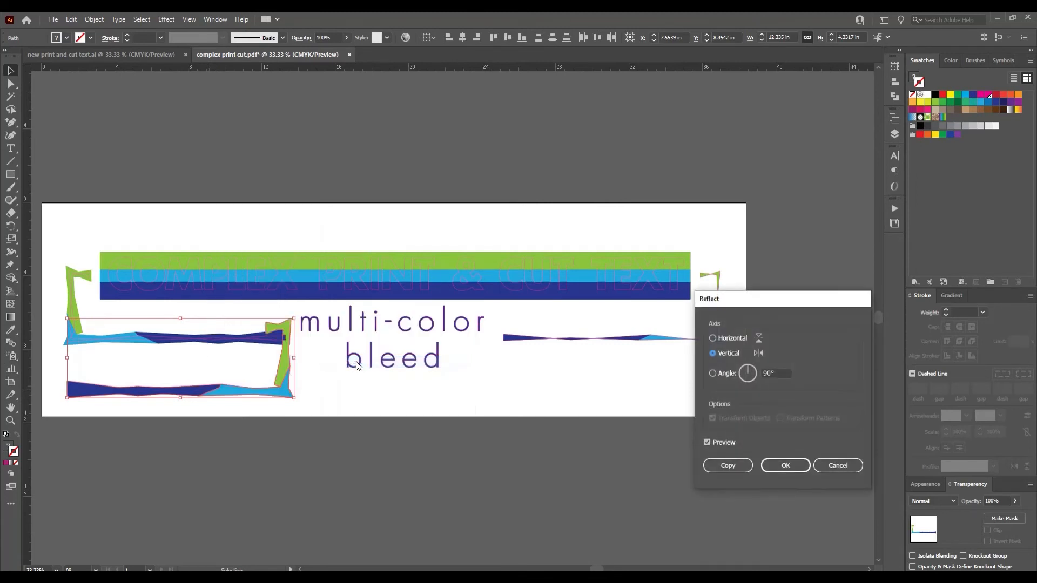
{"action": "left_click", "coordinate": [785, 466]}
Place the mirrored bleed shapes over the right bracket at about X 31.17 in, Y 5.67 in and refine their alignment in outline view
{"action": "left_click", "coordinate": [632, 326]}
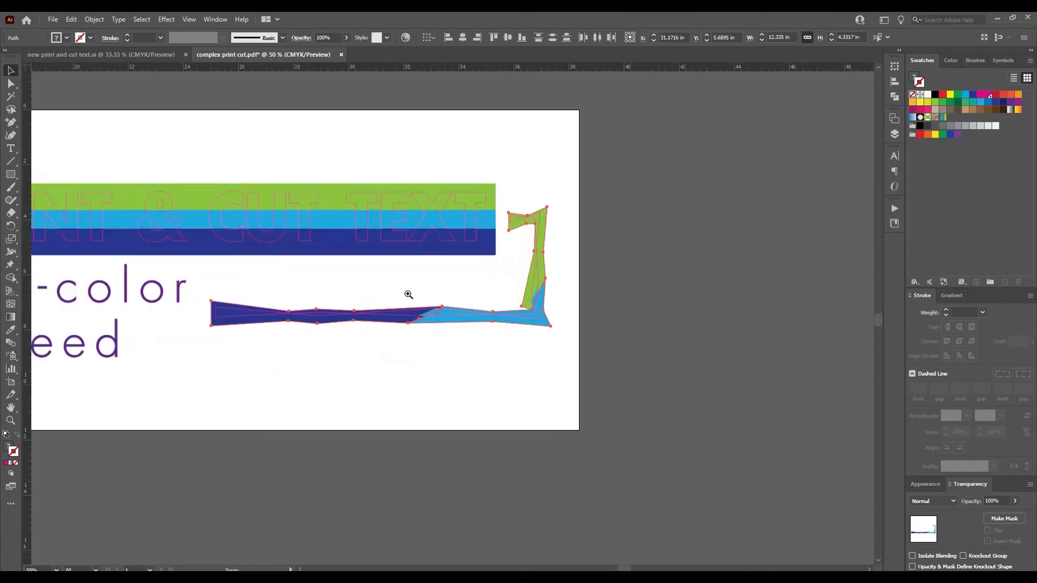
{"action": "left_click", "coordinate": [433, 311], "text": "ctrl"}
{"action": "scroll", "coordinate": [475, 422], "scroll_direction": "down", "scroll_amount": 1}
{"action": "key", "text": "ctrl+y"}
{"action": "key", "text": "a"}
{"action": "left_click_drag", "start_coordinate": [502, 296], "coordinate": [482, 293]}
{"action": "left_click_drag", "start_coordinate": [263, 390], "coordinate": [269, 386]}
{"action": "left_click", "coordinate": [321, 364], "text": "ctrl"}
{"action": "left_click", "coordinate": [567, 400]}
{"action": "key", "text": "ctrl+y"}
Adjust the mirrored bleed shapes' anchor points to match the right bracket's colour boundaries, checking them in outline view
{"action": "left_click", "coordinate": [584, 410]}
{"action": "left_click_drag", "start_coordinate": [520, 377], "coordinate": [420, 426]}
{"action": "key", "text": "ctrl+y"}
{"action": "left_click", "coordinate": [574, 374]}
{"action": "key", "text": "ctrl+y"}
{"action": "left_click", "coordinate": [575, 375]}
{"action": "left_click", "coordinate": [894, 134]}
{"action": "left_click", "coordinate": [399, 409]}
{"action": "left_click_drag", "start_coordinate": [643, 374], "coordinate": [618, 385]}
{"action": "left_click_drag", "start_coordinate": [537, 402], "coordinate": [541, 400]}
{"action": "key", "text": "ctrl+shift+a"}
{"action": "left_click", "coordinate": [520, 241], "text": "ctrl"}
{"action": "left_click_drag", "start_coordinate": [381, 407], "coordinate": [331, 402]}
{"action": "key", "text": "ctrl+shift+a"}
{"action": "left_click", "coordinate": [415, 387], "text": "ctrl+alt"}
{"action": "left_click_drag", "start_coordinate": [756, 302], "coordinate": [532, 229]}
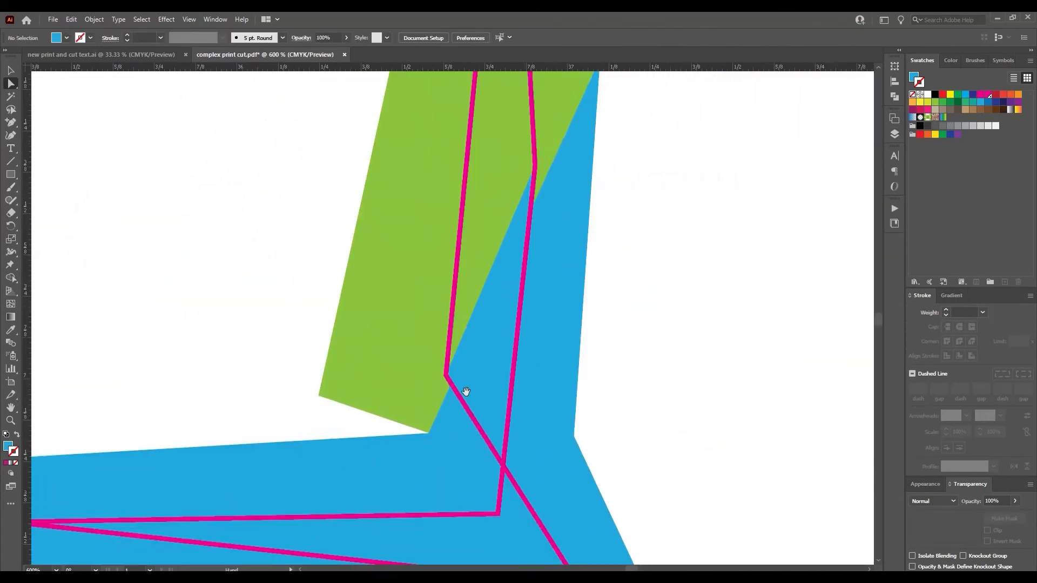
Refine the anchor points where the green and light blue bleed shapes meet at the right bracket's lower corner, checking them in outline view
{"action": "left_click", "coordinate": [473, 416], "text": "ctrl"}
{"action": "key", "text": "ctrl+y"}
{"action": "left_click_drag", "start_coordinate": [354, 457], "coordinate": [352, 401]}
{"action": "key", "text": "ctrl+shift+a"}
{"action": "key", "text": "ctrl+y"}
{"action": "left_click_drag", "start_coordinate": [604, 97], "coordinate": [492, 378]}
{"action": "left_click_drag", "start_coordinate": [600, 119], "coordinate": [569, 75]}
{"action": "key", "text": "ctrl+shift+a"}
{"action": "scroll", "coordinate": [660, 229], "scroll_direction": "down", "scroll_amount": 4}
{"action": "left_click_drag", "start_coordinate": [454, 431], "coordinate": [453, 451]}
{"action": "key", "text": "ctrl+shift+a"}
{"action": "scroll", "coordinate": [454, 452], "scroll_direction": "down", "scroll_amount": 3}
Move the upper anchor at the inner end of the right bracket's dark blue bleed up to about Y 6.93 in
{"action": "left_click_drag", "start_coordinate": [384, 378], "coordinate": [770, 331]}
{"action": "scroll", "coordinate": [634, 414], "scroll_direction": "down", "scroll_amount": 3}
{"action": "left_click_drag", "start_coordinate": [289, 323], "coordinate": [541, 335]}
{"action": "scroll", "coordinate": [465, 394], "scroll_direction": "up", "scroll_amount": 1}
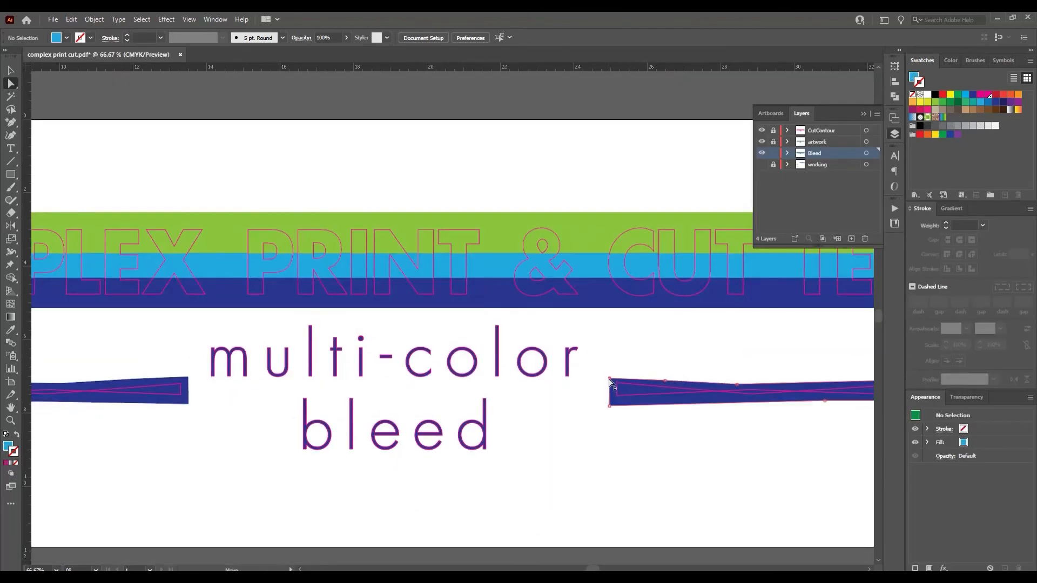
{"action": "left_click", "coordinate": [609, 379]}
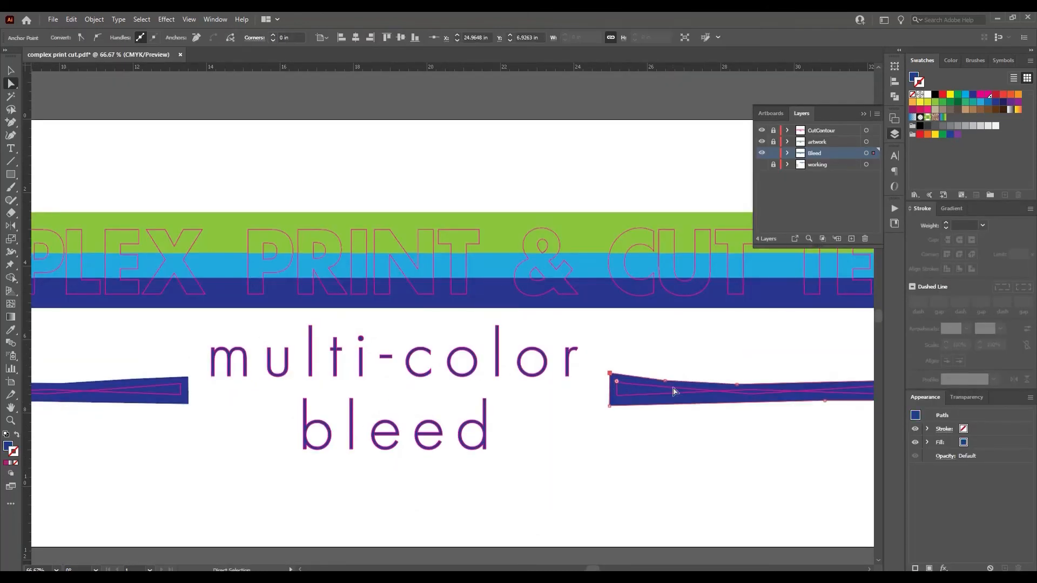
{"action": "left_click", "coordinate": [688, 409]}
Sample the dark blue of the "multi-color bleed" lettering and draw a filled bleed rectangle over each of its two lines
{"action": "key", "text": "i"}
{"action": "left_click", "coordinate": [571, 363]}
{"action": "left_click", "coordinate": [10, 174]}
{"action": "left_click_drag", "start_coordinate": [208, 326], "coordinate": [587, 393]}
{"action": "mouse_move", "coordinate": [278, 394]}
{"action": "left_mouse_down"}
{"action": "mouse_move", "coordinate": [474, 469]}
{"action": "mouse_move", "coordinate": [502, 465]}
{"action": "left_mouse_up"}
Extend the "multi-color" bleed rectangle slightly upward and outward on both sides to leave bleed margin around the letters
{"action": "key", "text": "v"}
{"action": "left_click", "coordinate": [391, 332]}
{"action": "left_click_drag", "start_coordinate": [398, 326], "coordinate": [397, 316]}
{"action": "left_click", "coordinate": [637, 459]}
{"action": "left_click", "coordinate": [310, 375]}
{"action": "left_click_drag", "start_coordinate": [208, 354], "coordinate": [200, 355]}
{"action": "left_click_drag", "start_coordinate": [587, 354], "coordinate": [597, 354]}
{"action": "left_click_drag", "start_coordinate": [200, 355], "coordinate": [193, 355]}
{"action": "left_click", "coordinate": [236, 429]}
{"action": "scroll", "coordinate": [299, 378], "scroll_direction": "down", "scroll_amount": 3}
{"action": "left_click_drag", "start_coordinate": [299, 379], "coordinate": [403, 364]}
{"action": "scroll", "coordinate": [384, 432], "scroll_direction": "up", "scroll_amount": 1}
{"action": "left_click_drag", "start_coordinate": [481, 364], "coordinate": [410, 434]}
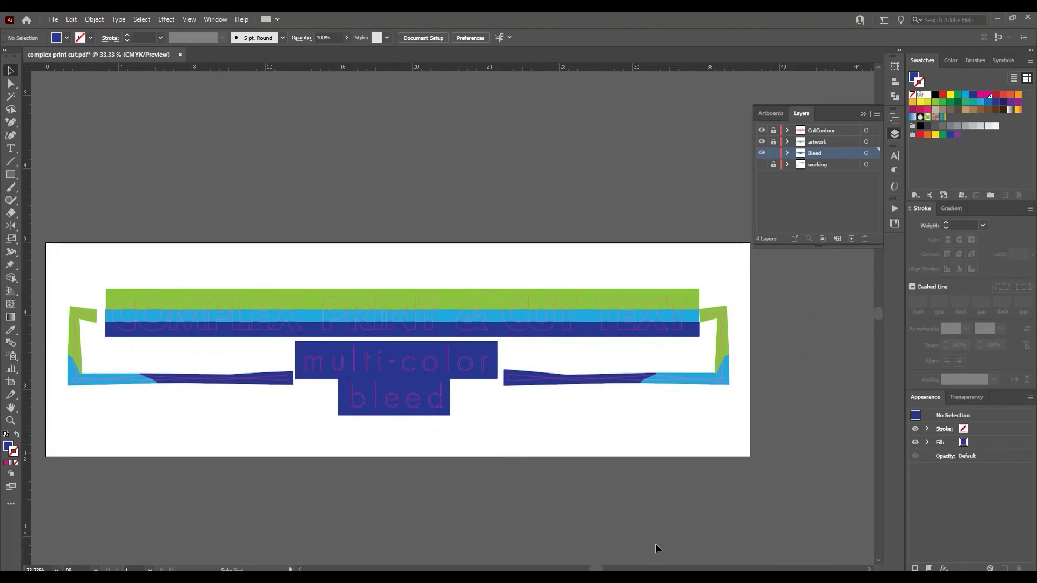